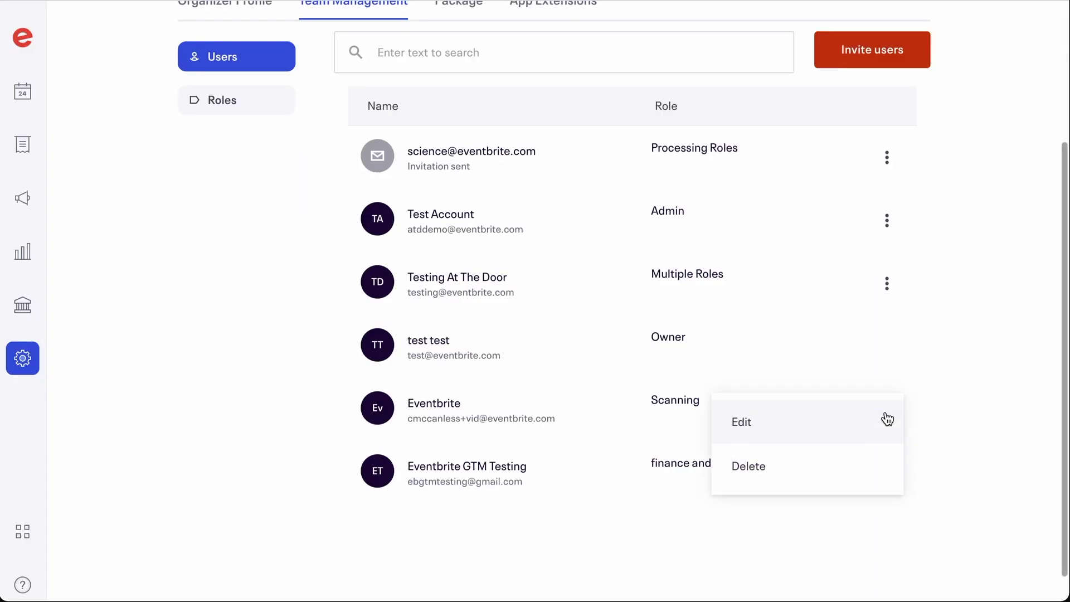
Step: Remove the team member, then give the invite Create Holds with access limited to Vinyasa Yoga
left_click(824, 476)
left_click(581, 405)
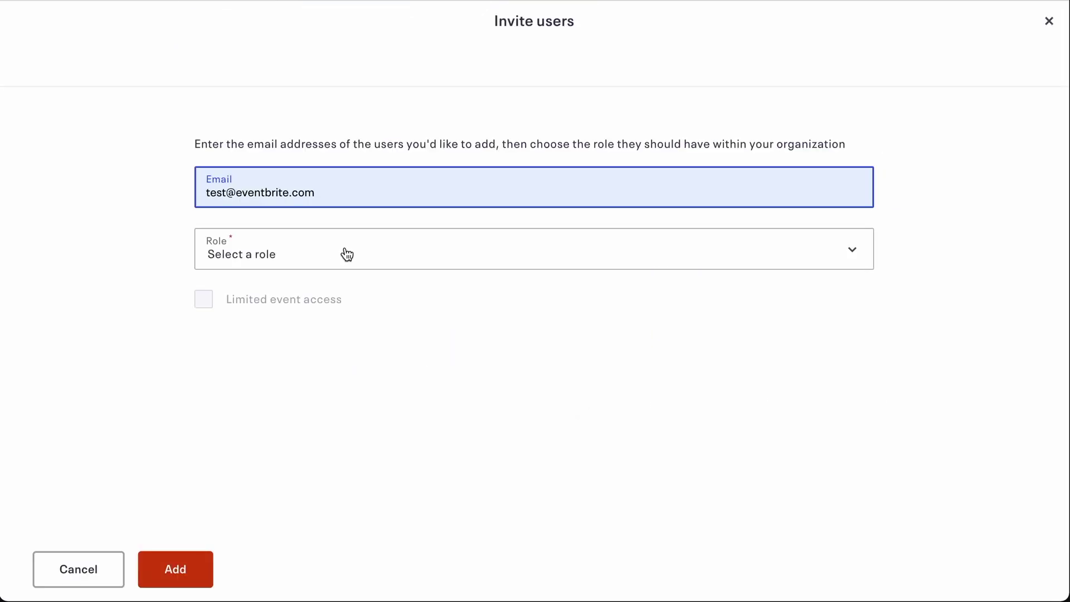
left_click(346, 253)
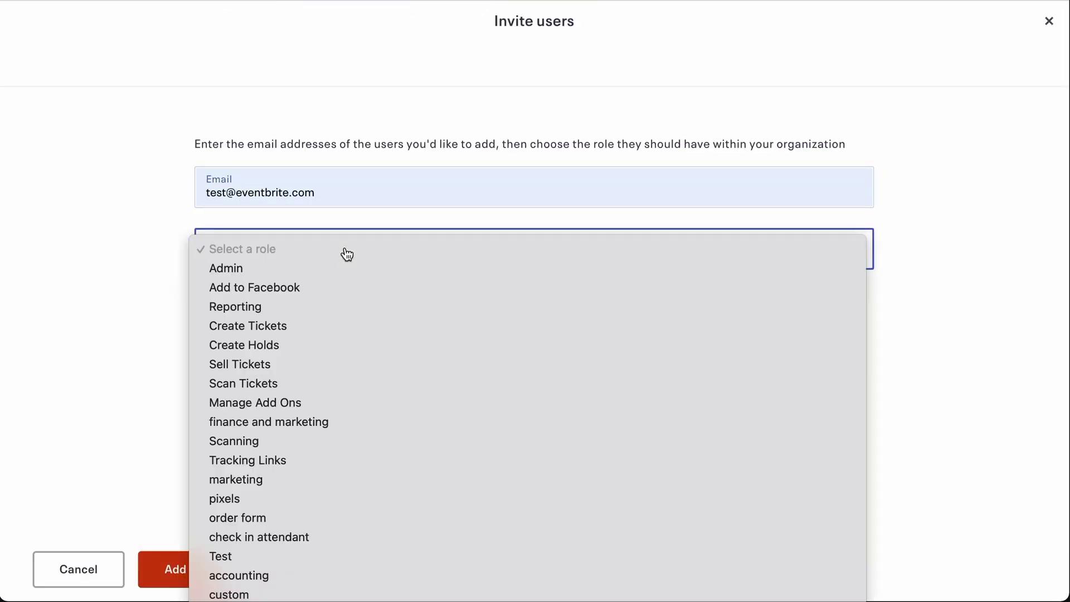
left_click(323, 345)
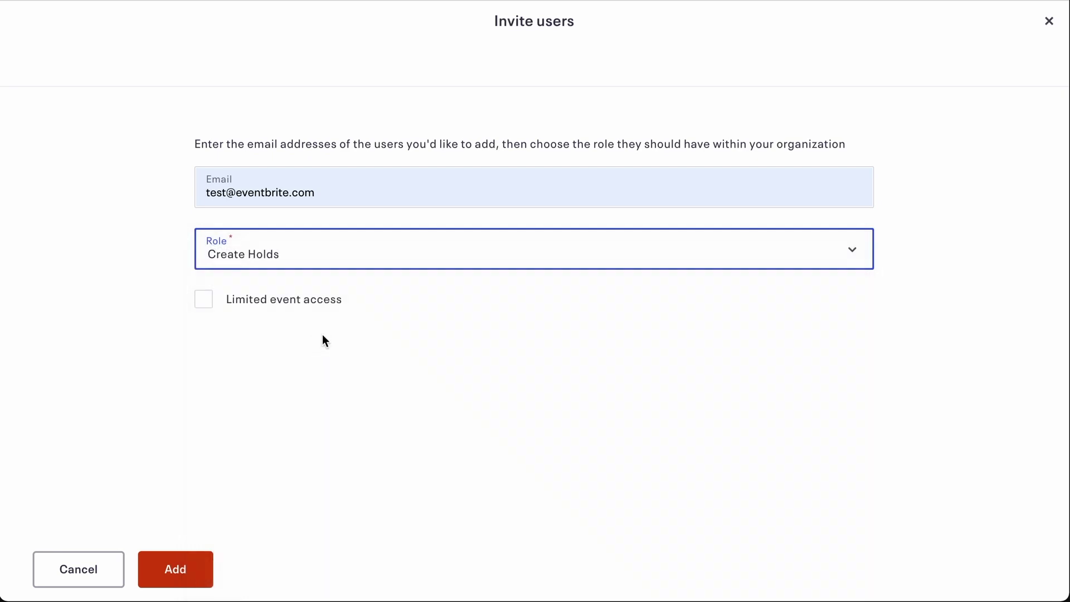
left_click(329, 309)
left_click(323, 371)
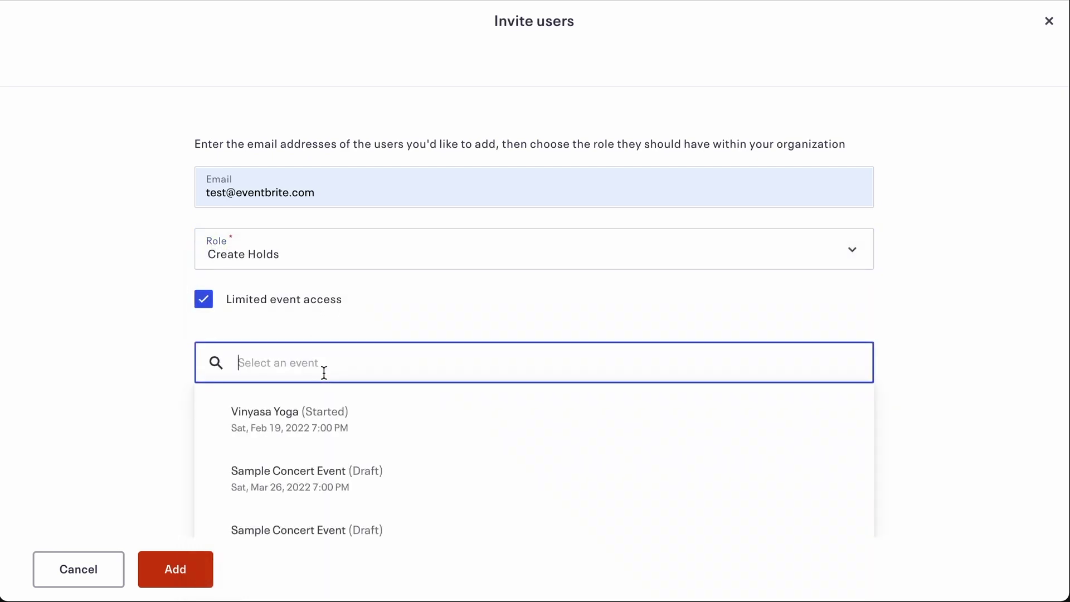
key("ctrl+v")
left_click(328, 426)
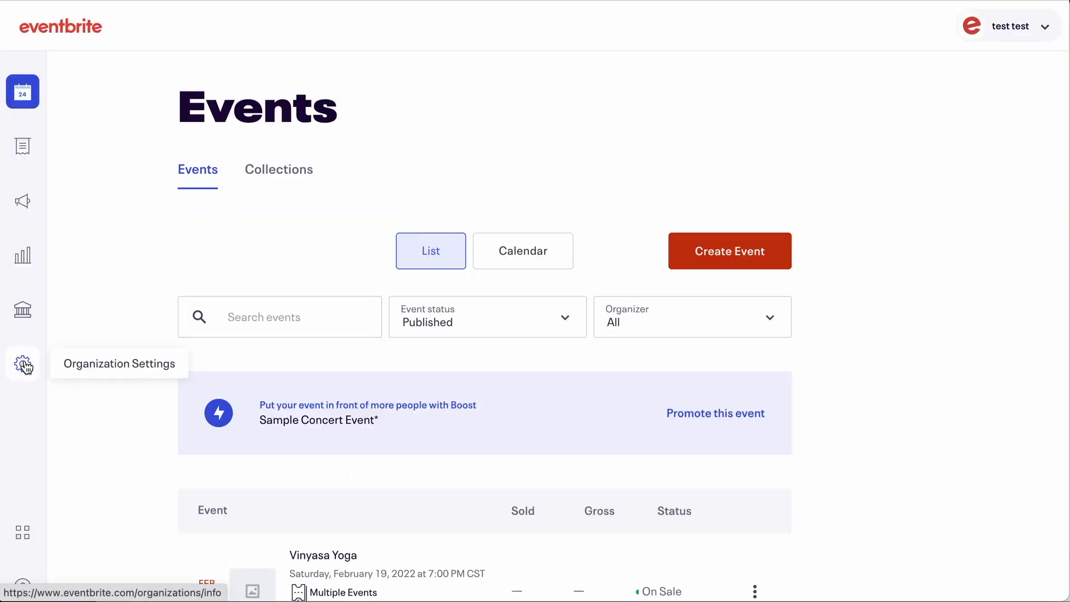
Step: Open Organization Settings to the Team Management roles list
left_click(26, 366)
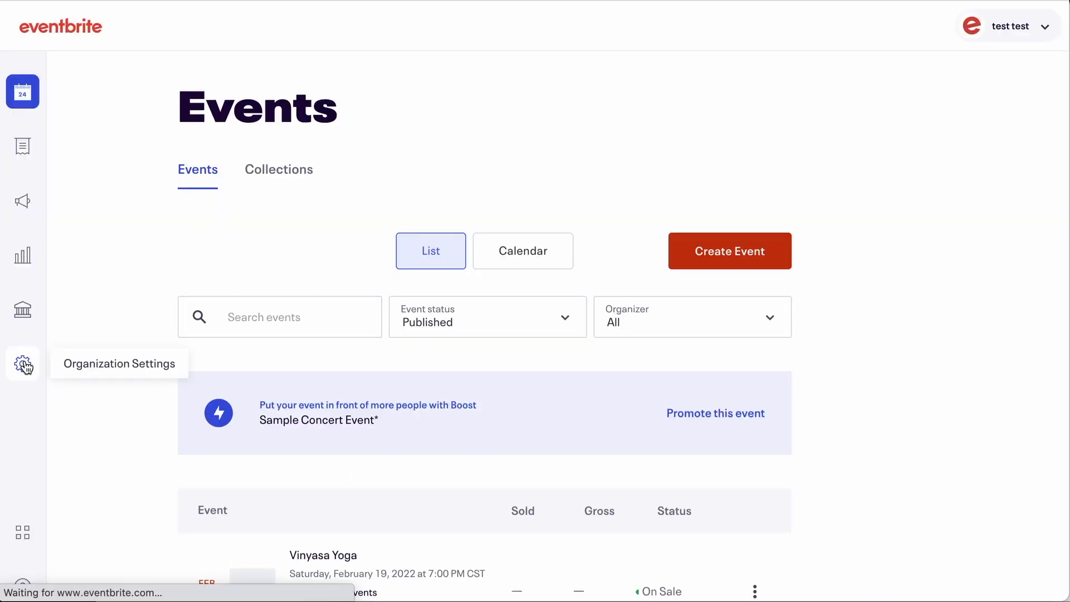
left_click(357, 199)
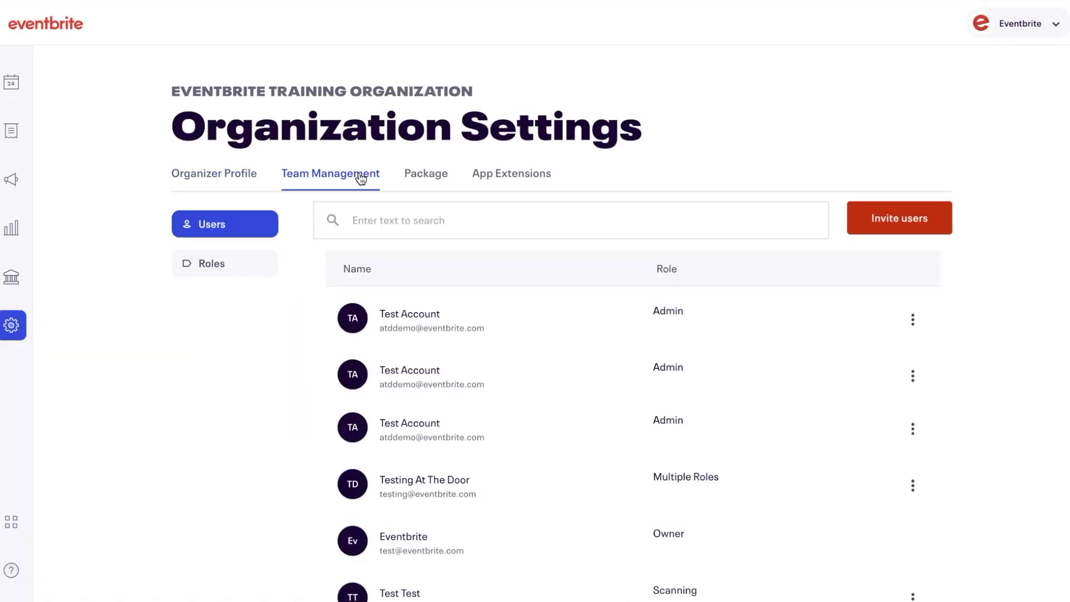
left_click(267, 266)
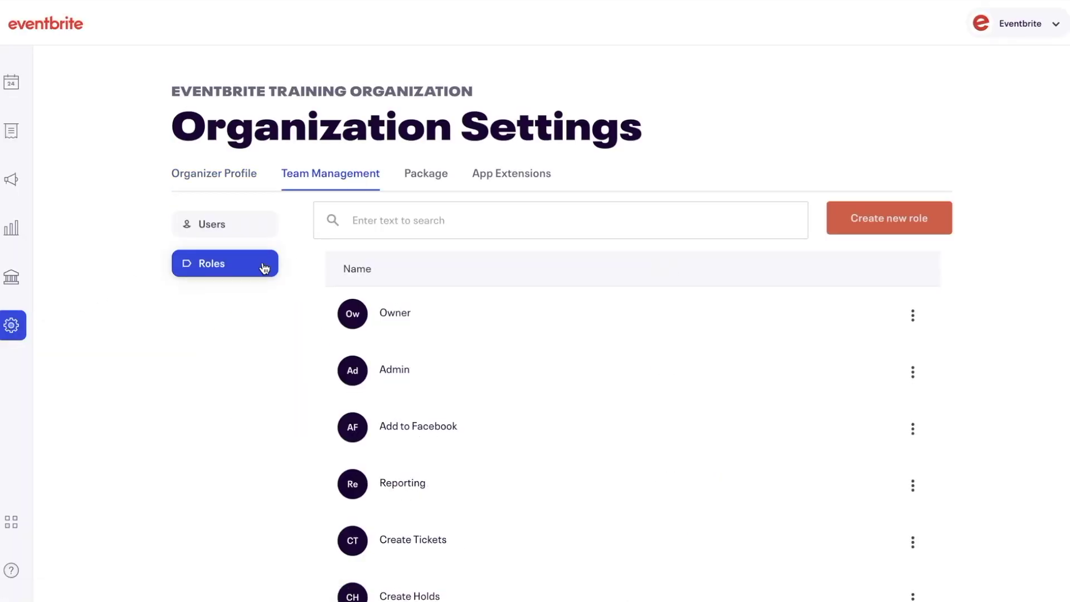
Step: Start a role named 'New Role', then go back to the roles list
left_click(876, 219)
type("New R")
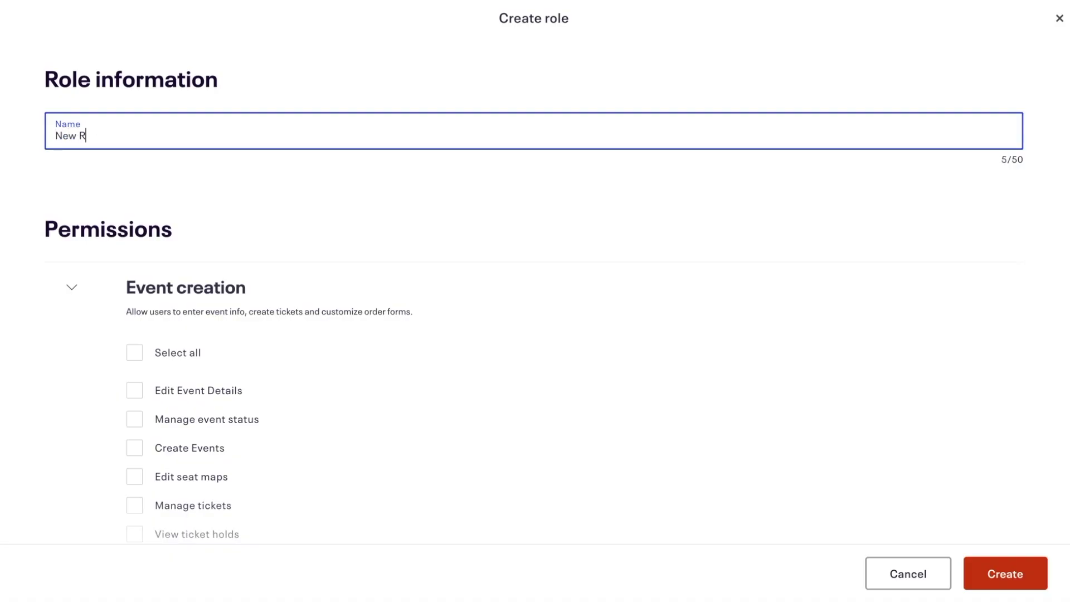
type("ole")
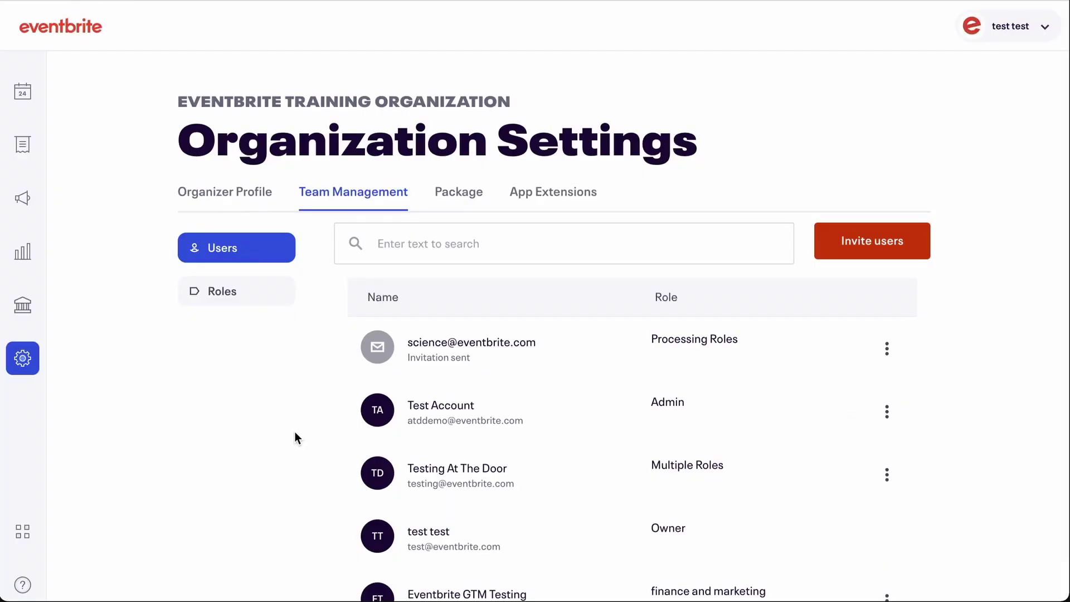
left_click(248, 302)
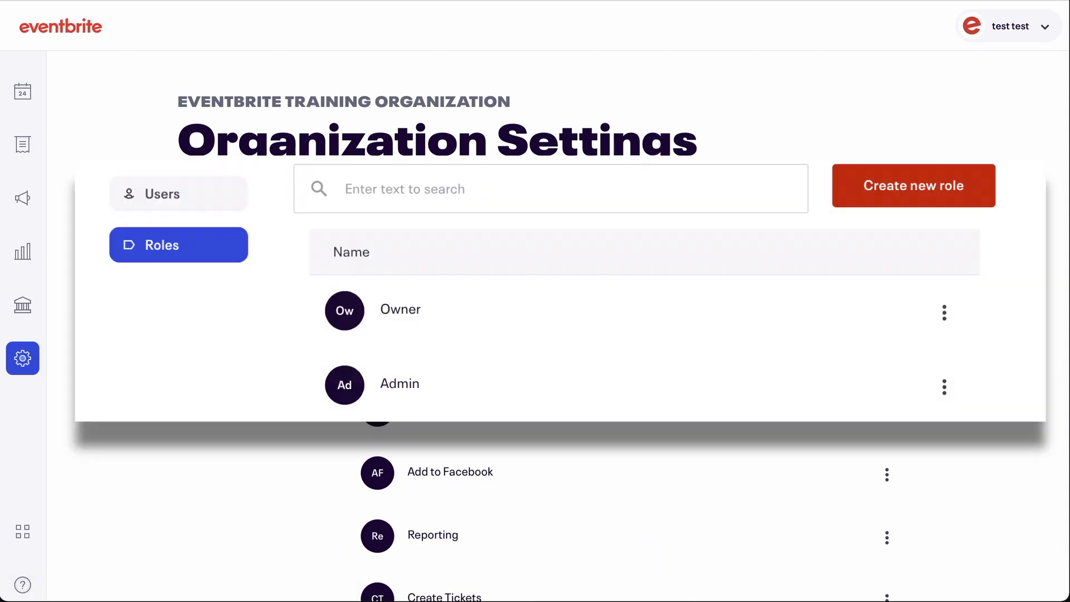
left_click(885, 410)
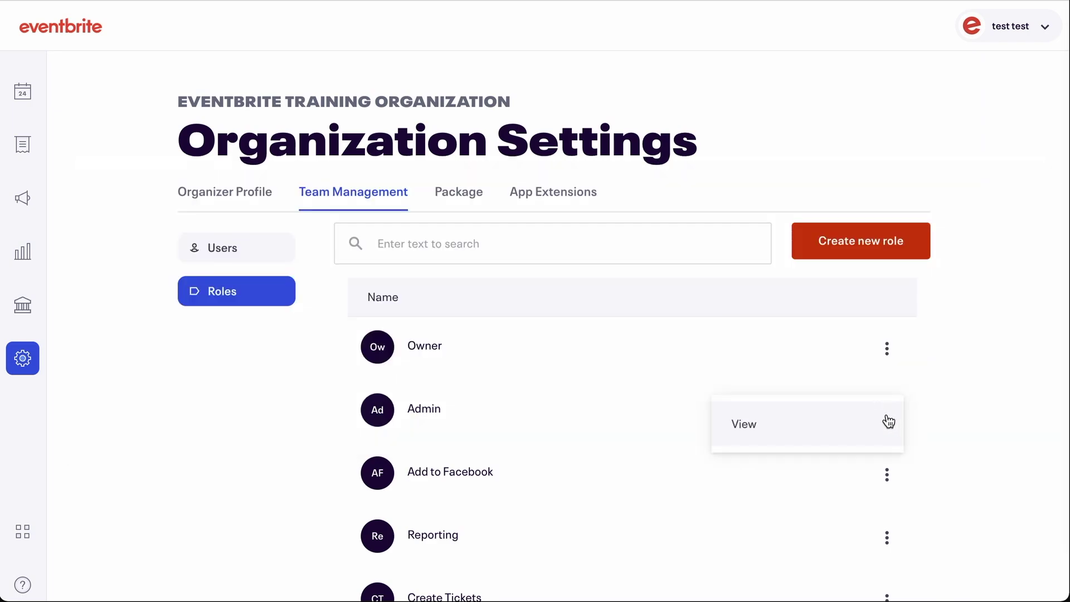
left_click(885, 423)
scroll(857, 430, "down", 5)
scroll(855, 425, "down", 20)
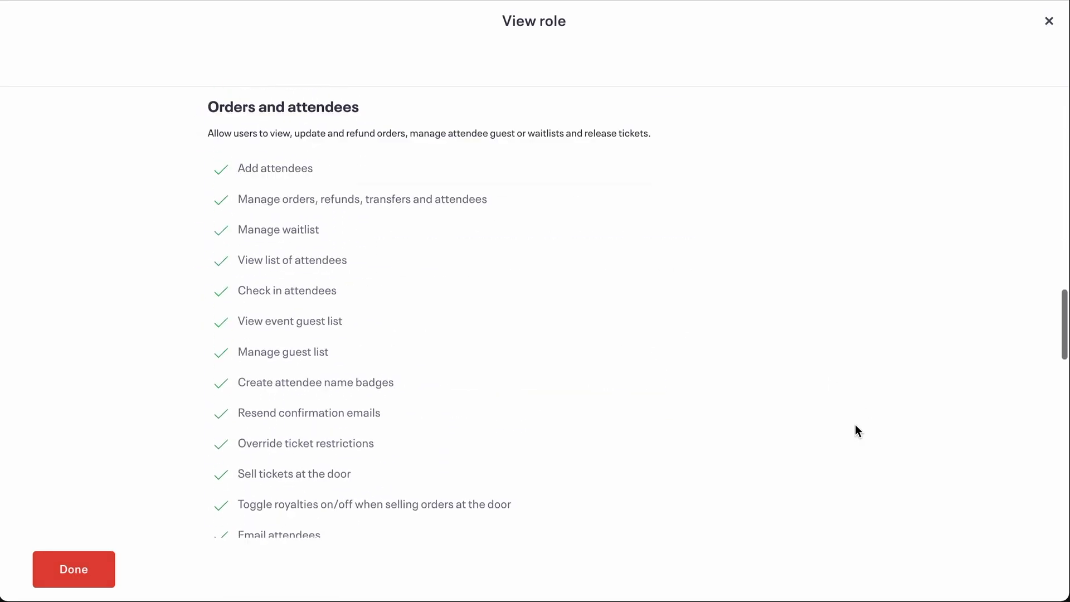
scroll(854, 425, "down", 4)
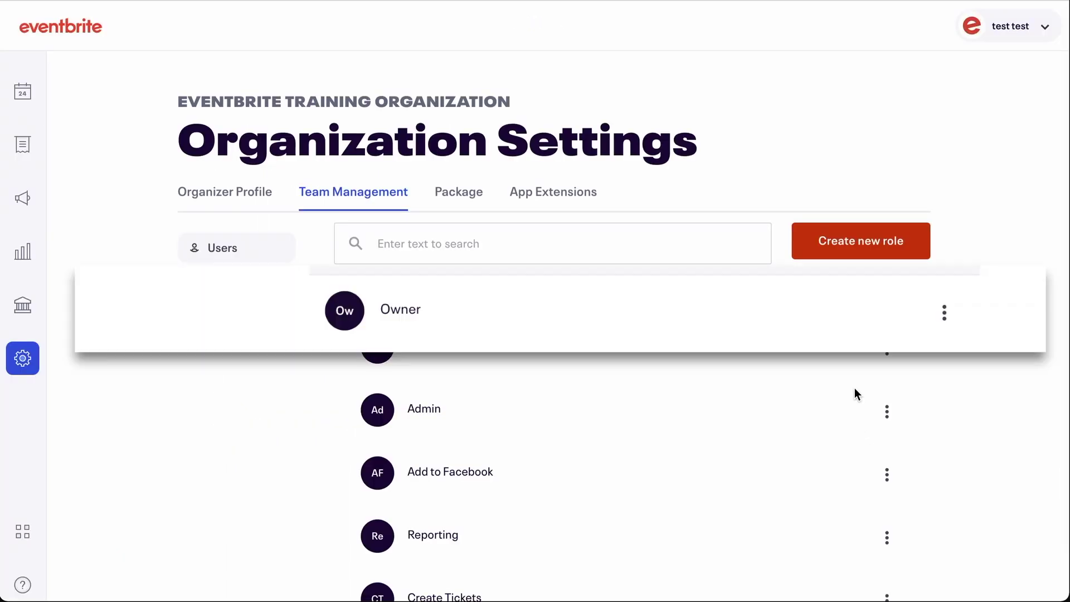
Step: Enter a new account email and the current password in Account Settings, then return to team Users
left_click(1000, 35)
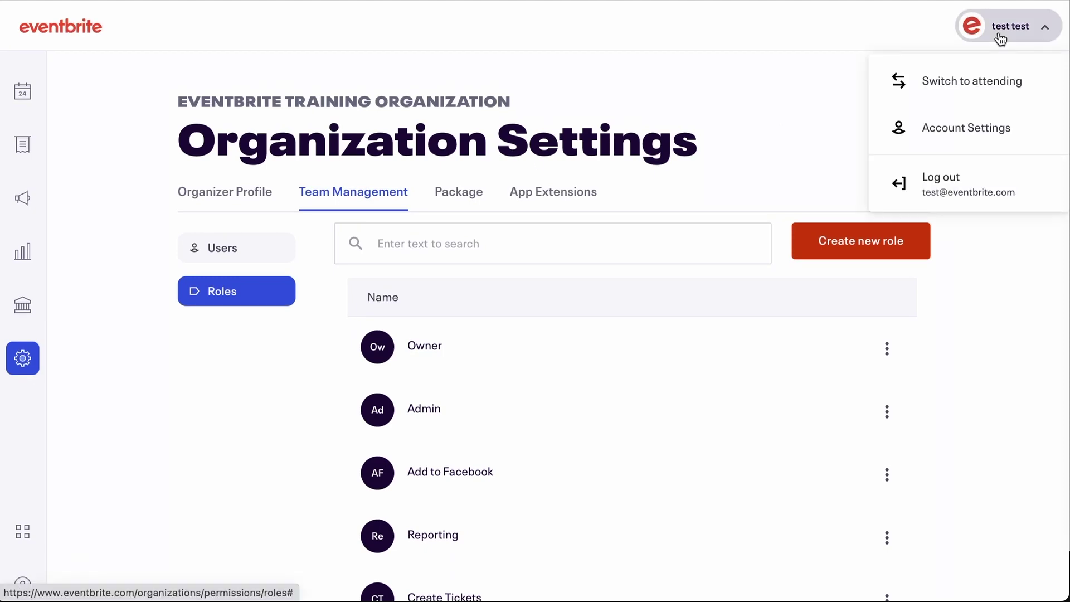
left_click(996, 126)
left_click(376, 240)
left_click(312, 375)
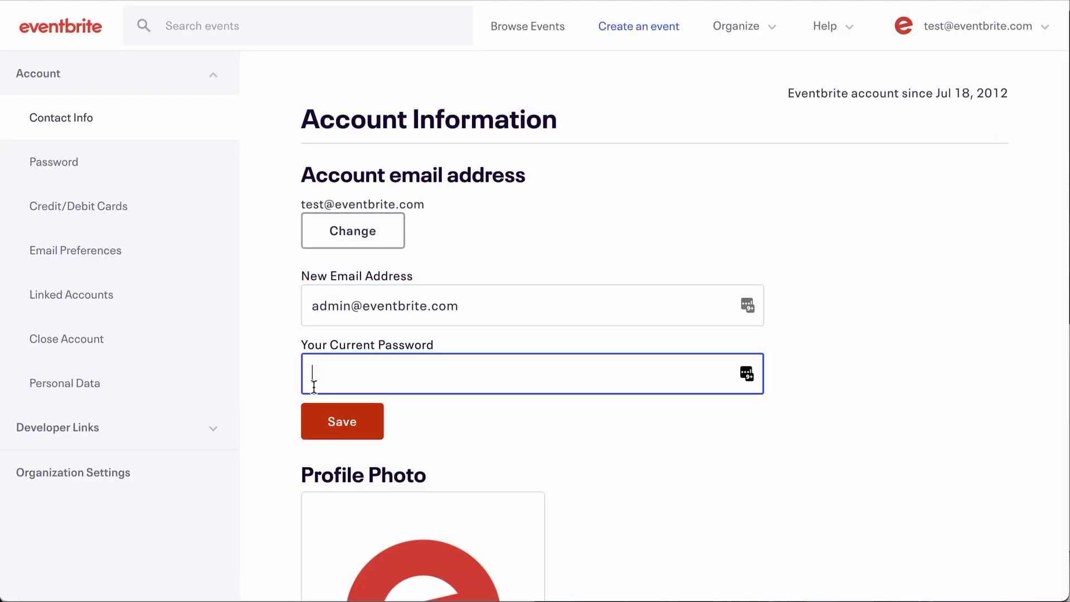
key("ctrl+v")
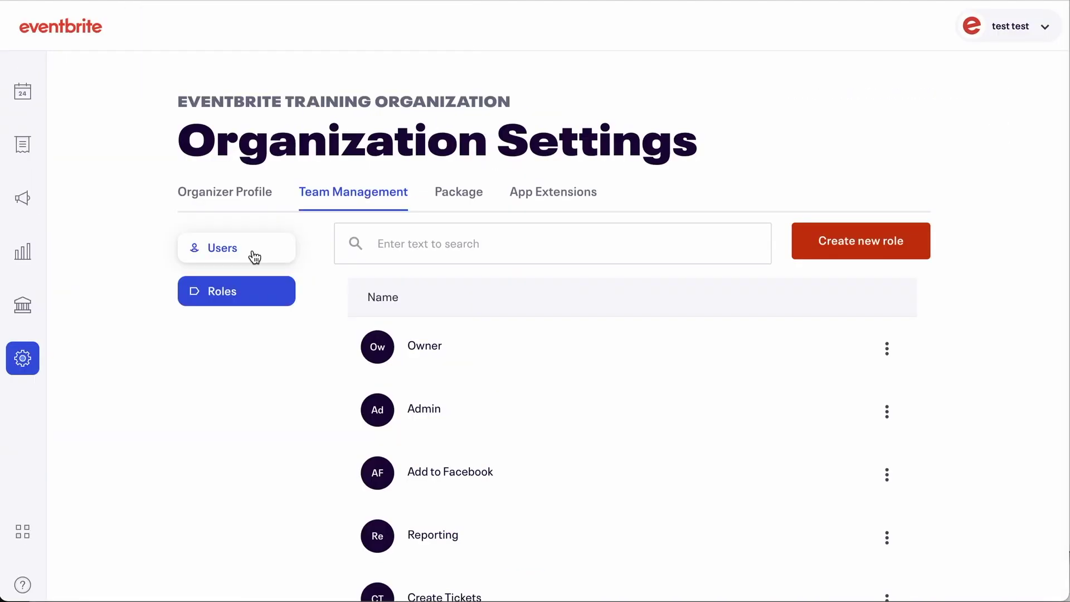
left_click(249, 255)
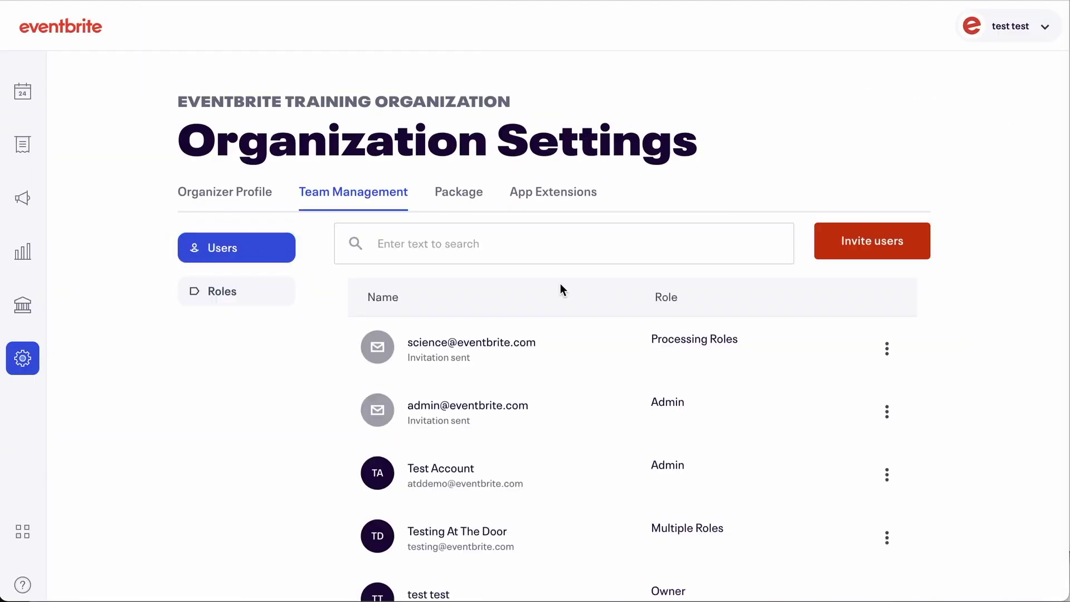
Step: Begin a user invite with an email address, then dismiss the role choices unpicked
left_click(899, 250)
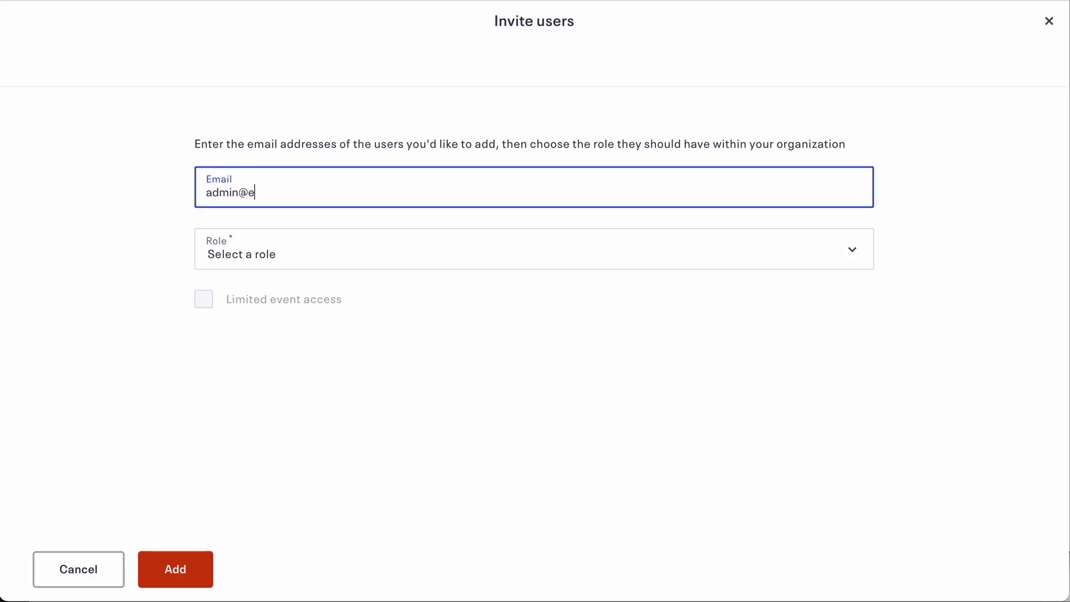
left_click(778, 257)
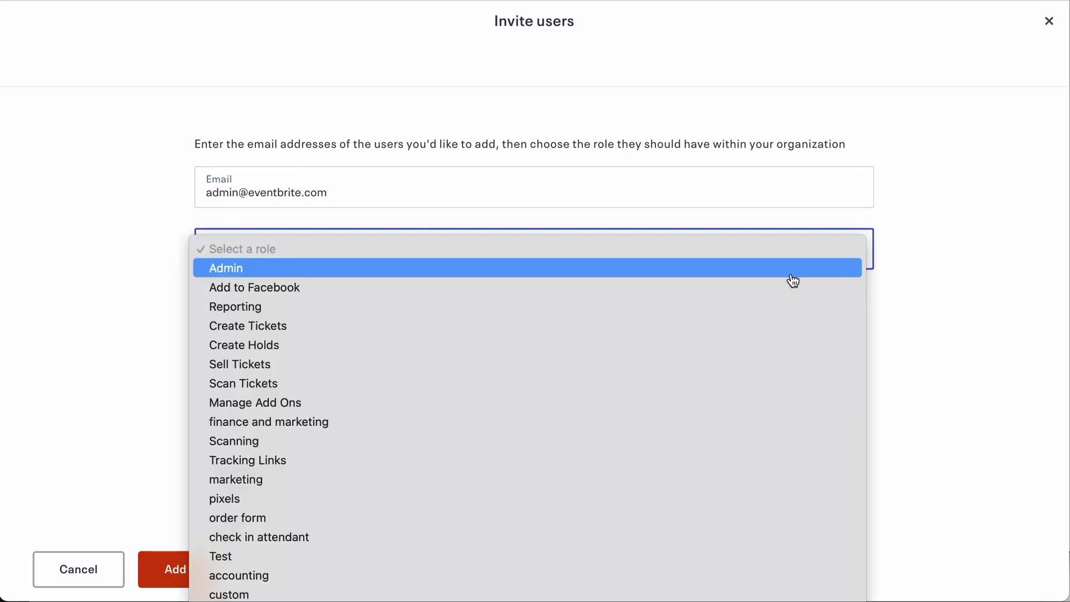
key("Escape")
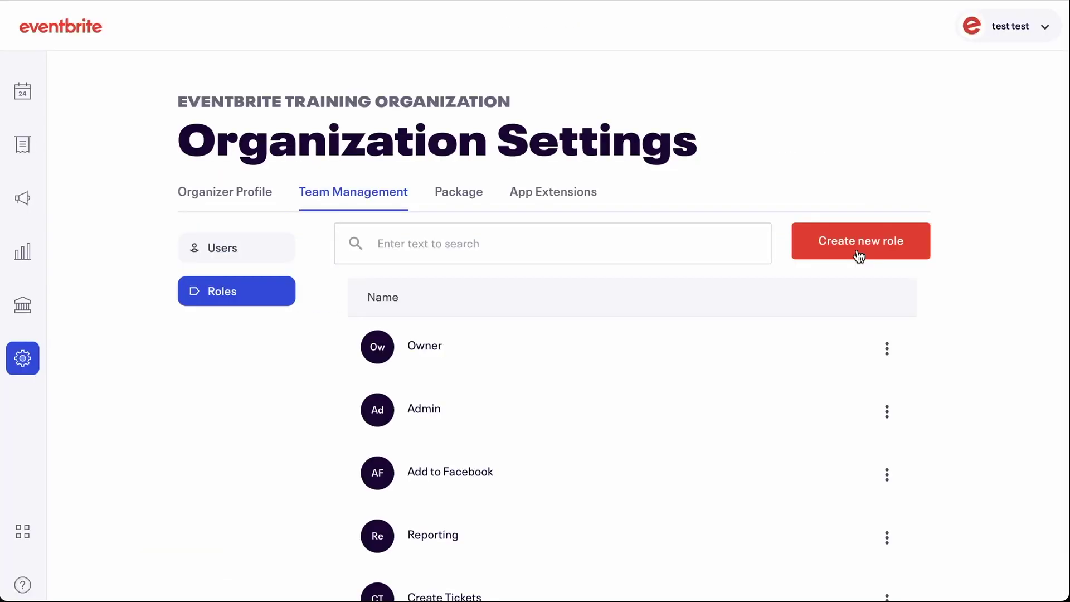
Step: Create a role named 'Custom Role' with the Create Events permission
left_click(857, 251)
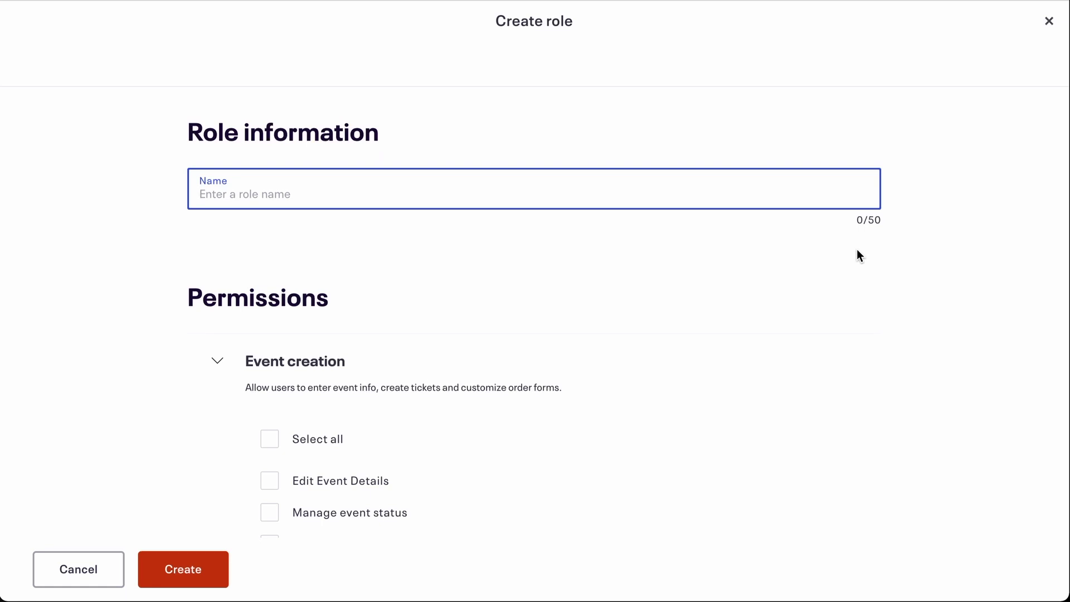
type("Custom Role")
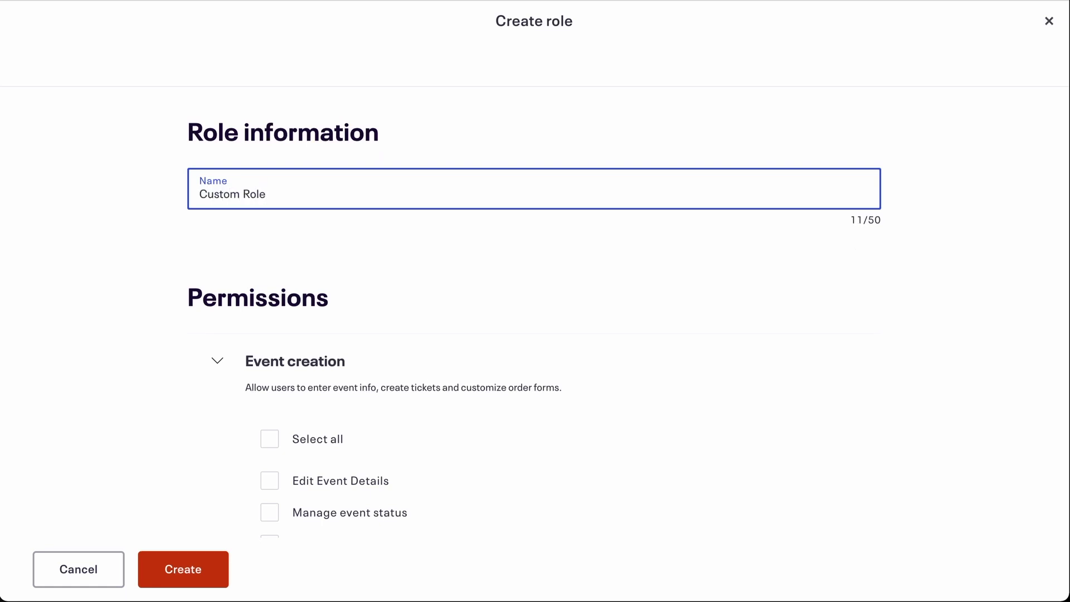
scroll(793, 387, "down", 3)
left_click(413, 384)
left_click(69, 574)
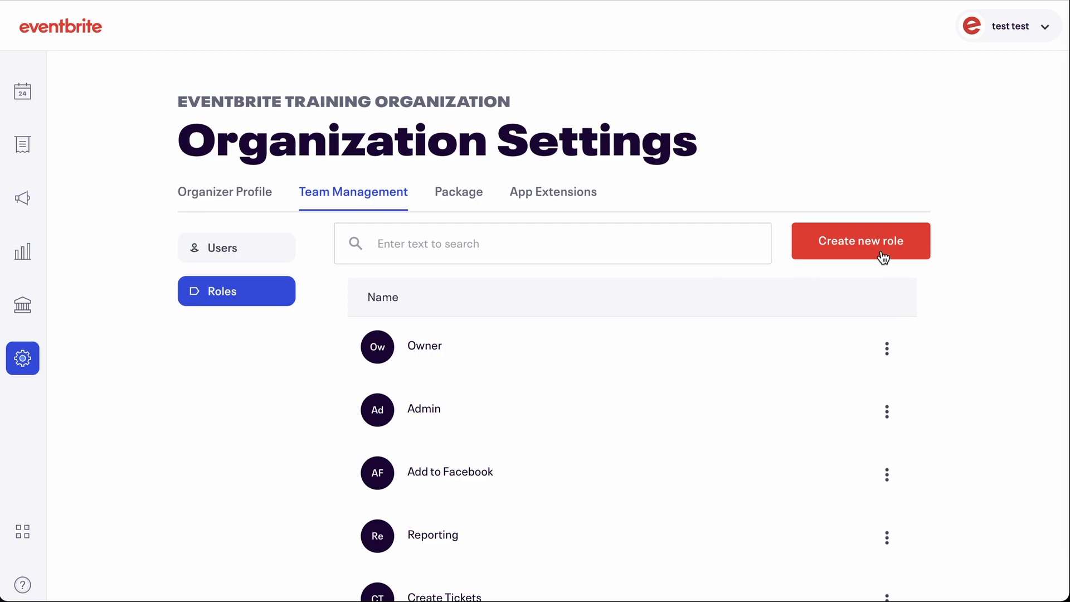
Step: Create an 'Accounting' role with orders/refunds/transfers management and all payouts and billing permissions
left_click(824, 248)
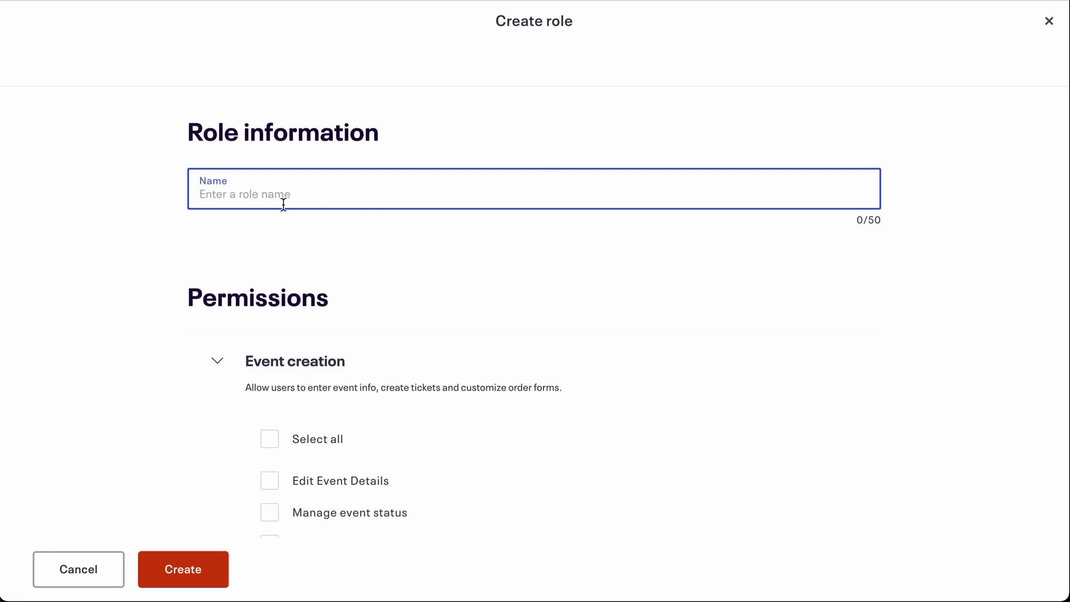
type("Accounting")
scroll(268, 254, "down", 15)
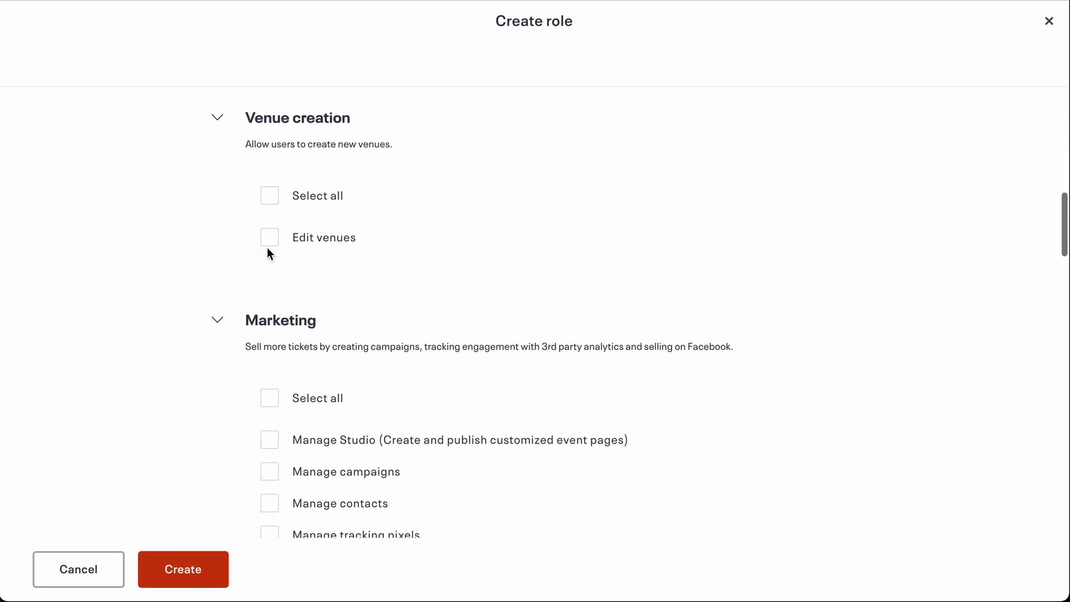
scroll(268, 254, "down", 9)
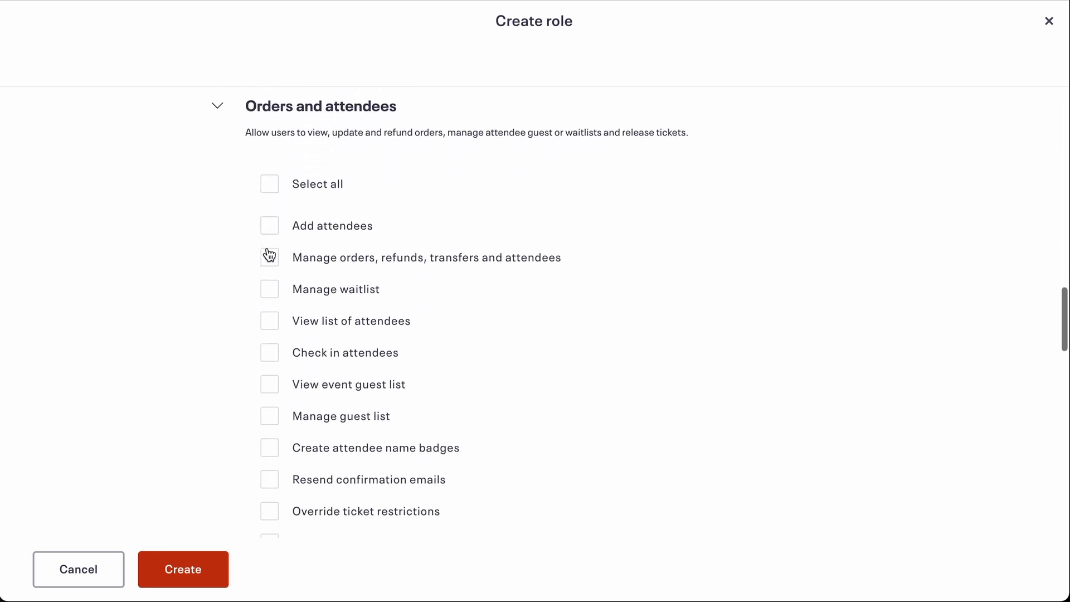
left_click(269, 255)
scroll(269, 255, "down", 10)
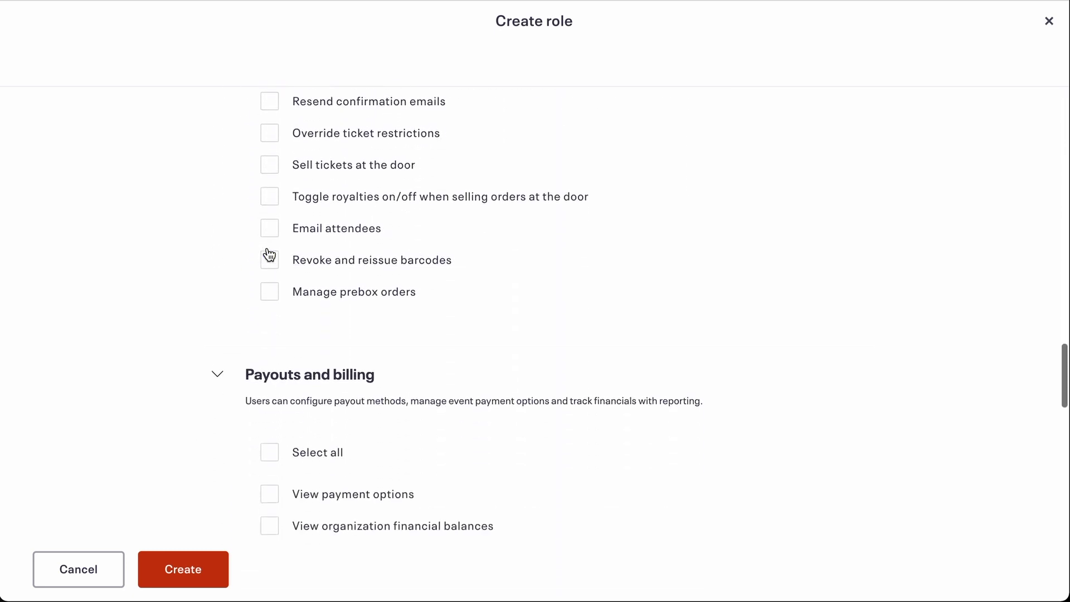
scroll(269, 254, "down", 2)
left_click(269, 183)
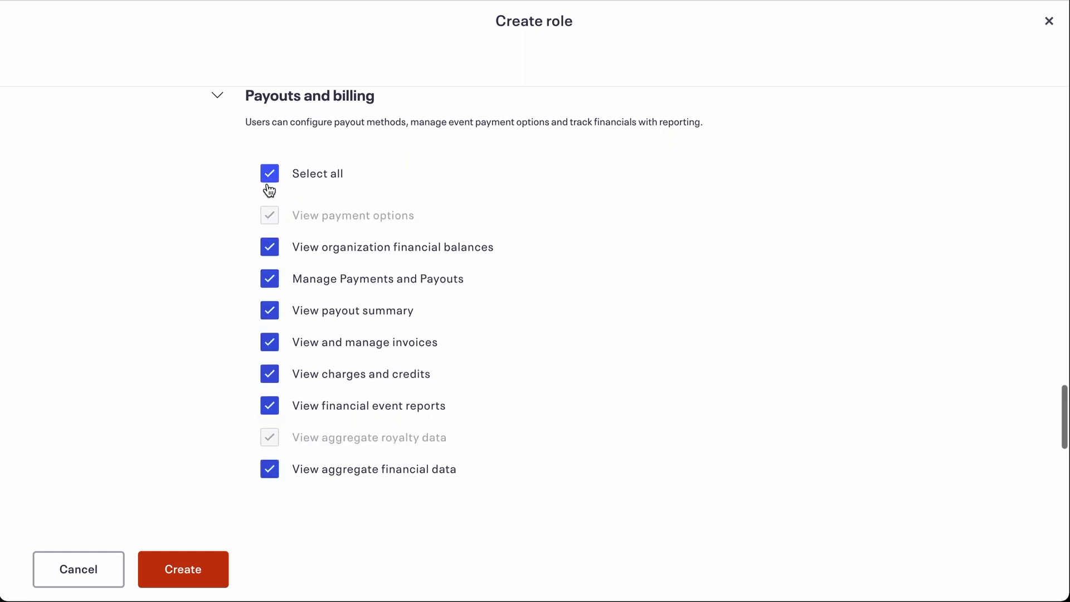
scroll(270, 191, "down", 6)
scroll(269, 191, "down", 5)
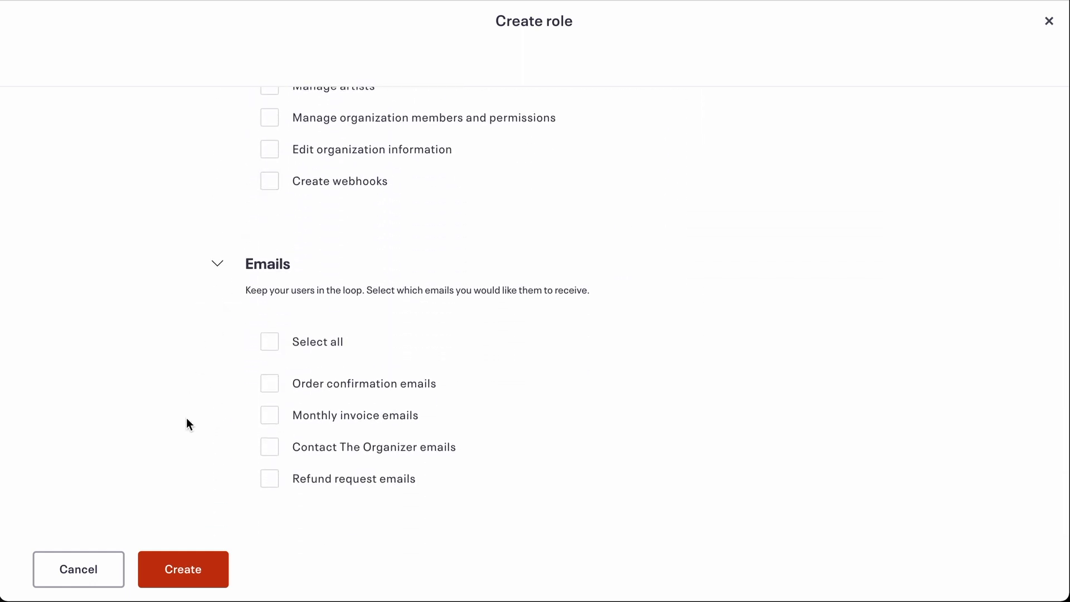
left_click(180, 570)
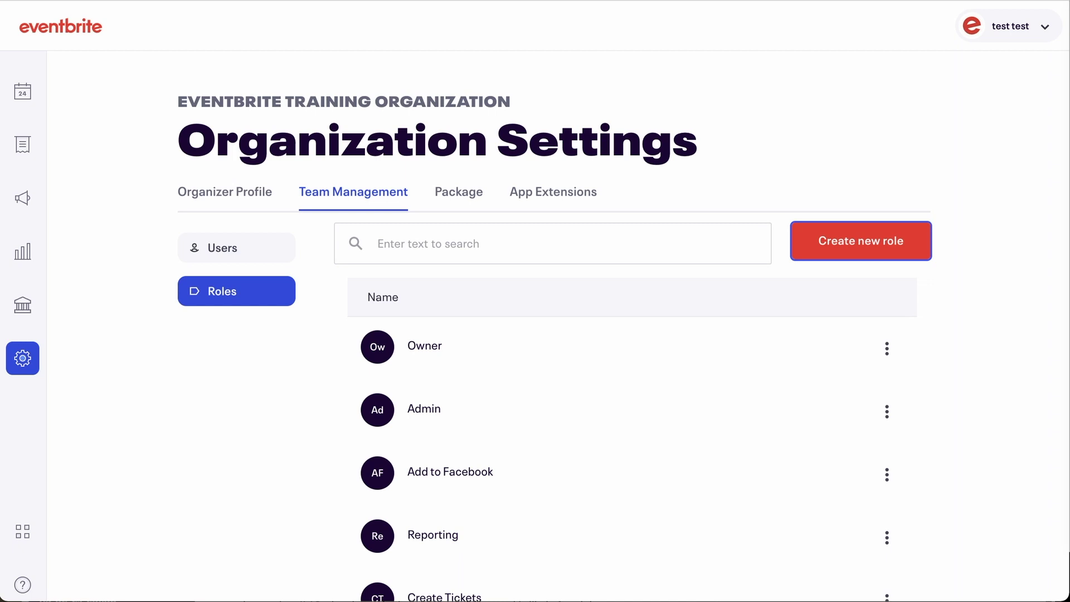
Step: From the Users list, start inviting a new user's email with the Accounting role
left_click(265, 257)
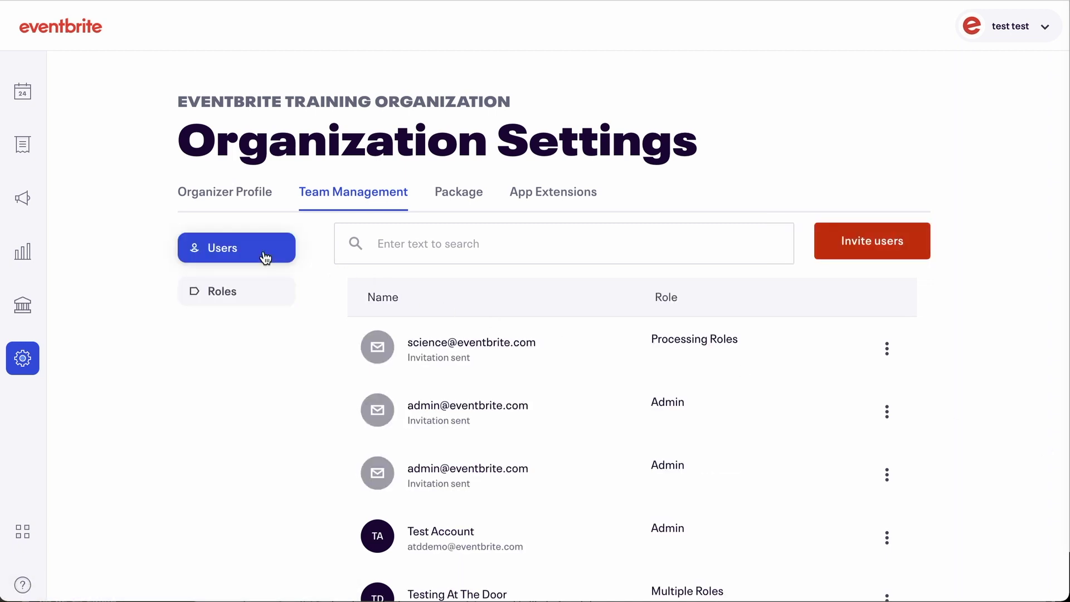
left_click(852, 246)
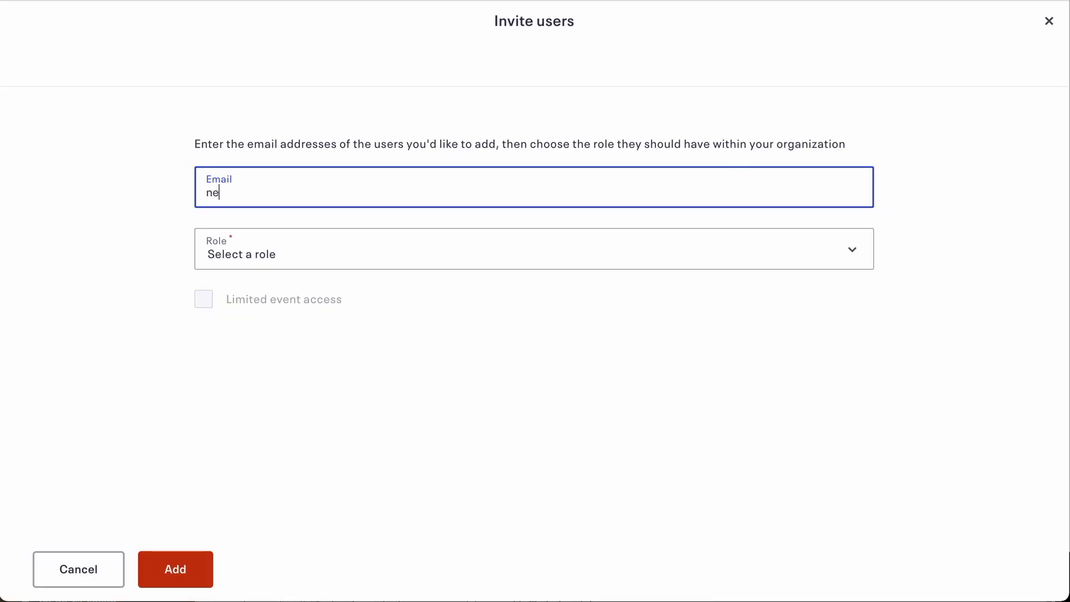
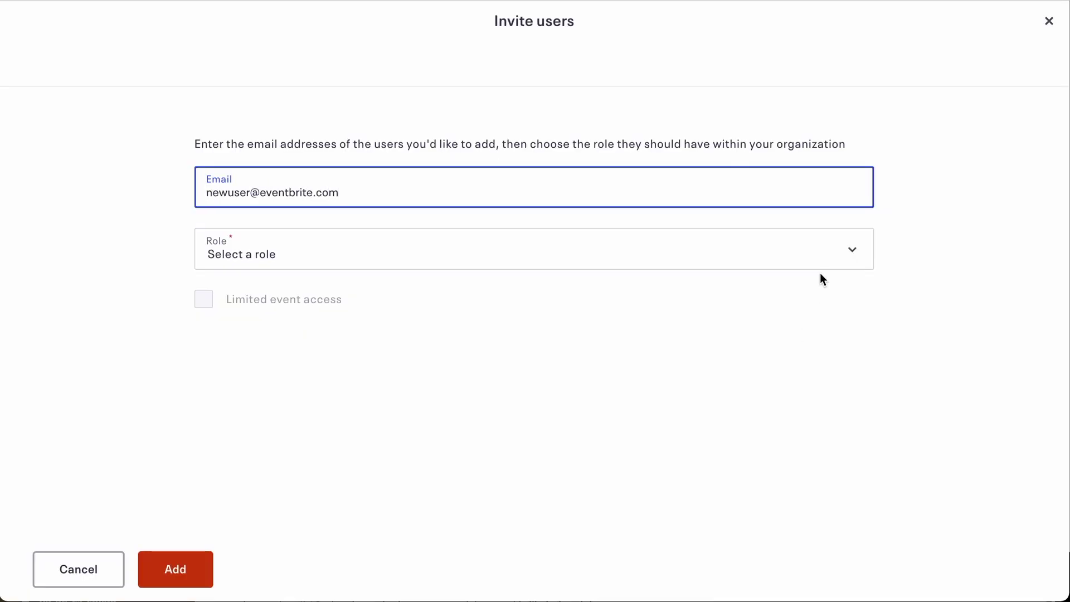
left_click(819, 263)
left_click(668, 592)
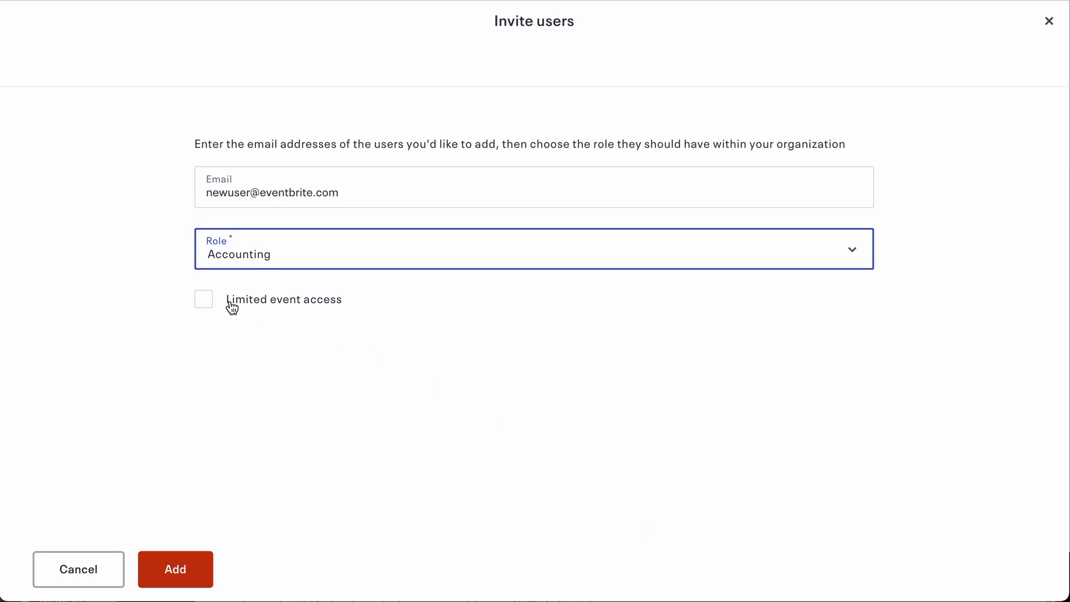
Step: Limit the invitee's access to the Animal Science event and send the invitation
left_click(205, 299)
left_click(305, 370)
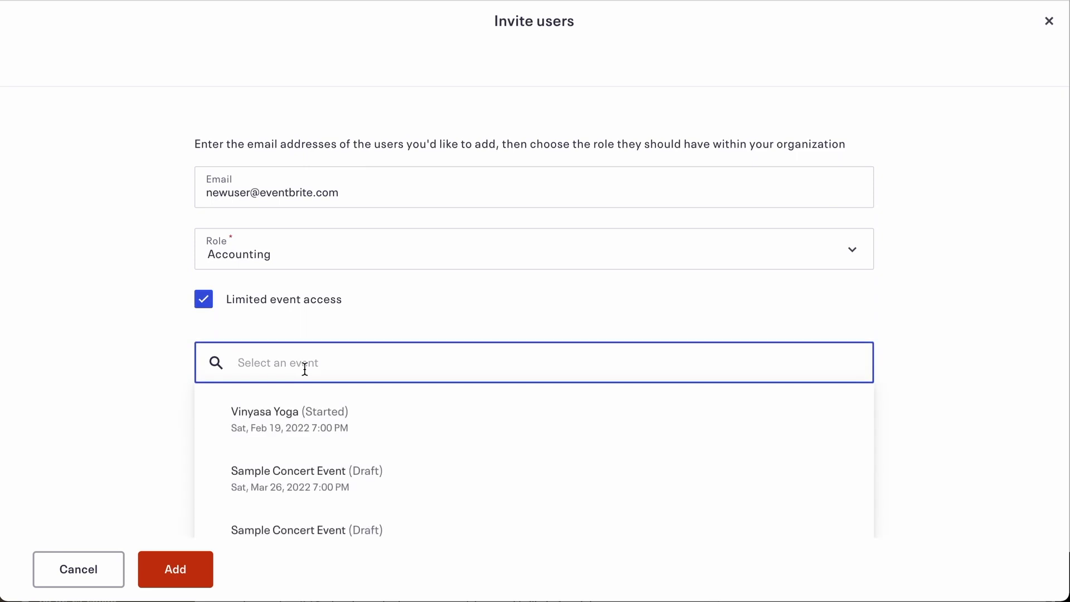
type("science")
left_click(318, 417)
left_click(318, 416)
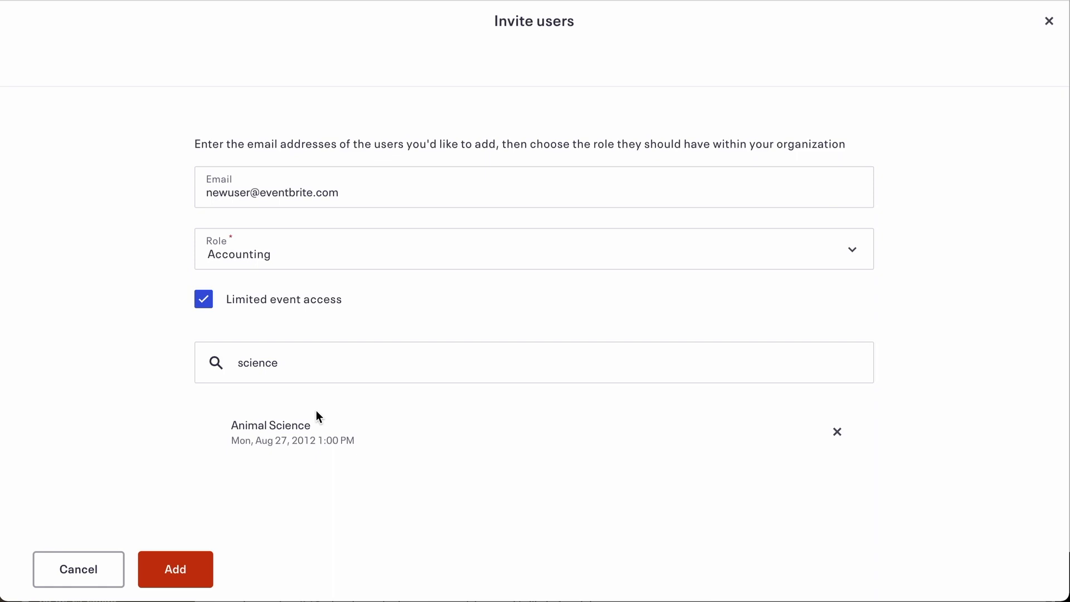
left_click(192, 569)
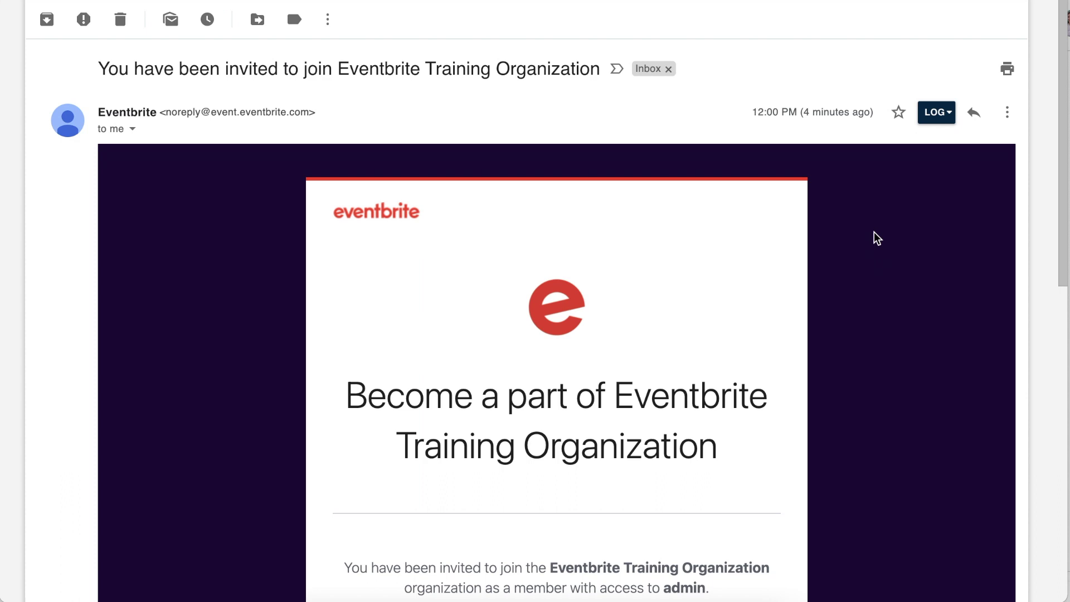
Step: Scroll through the invitation email and follow its Get Started link
scroll(874, 232, "down", 3)
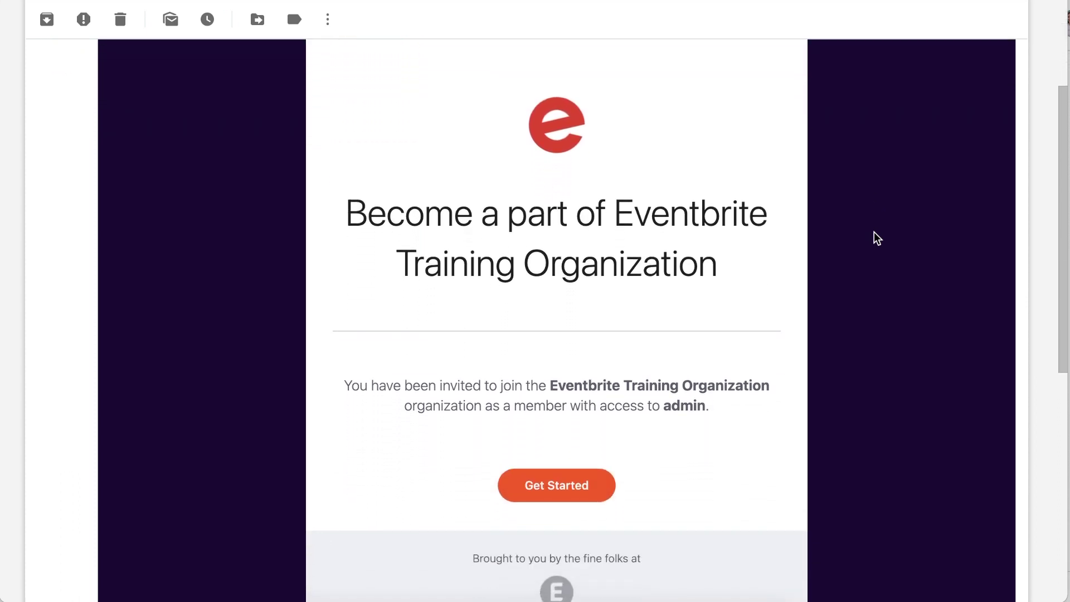
scroll(874, 232, "down", 1)
scroll(874, 232, "up", 2)
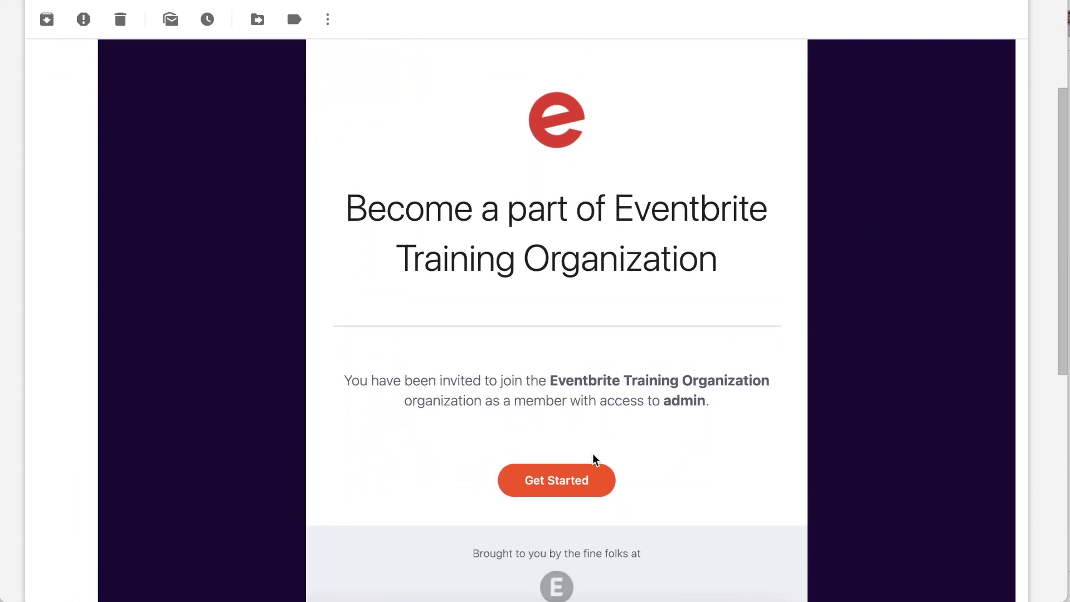
left_click(568, 486)
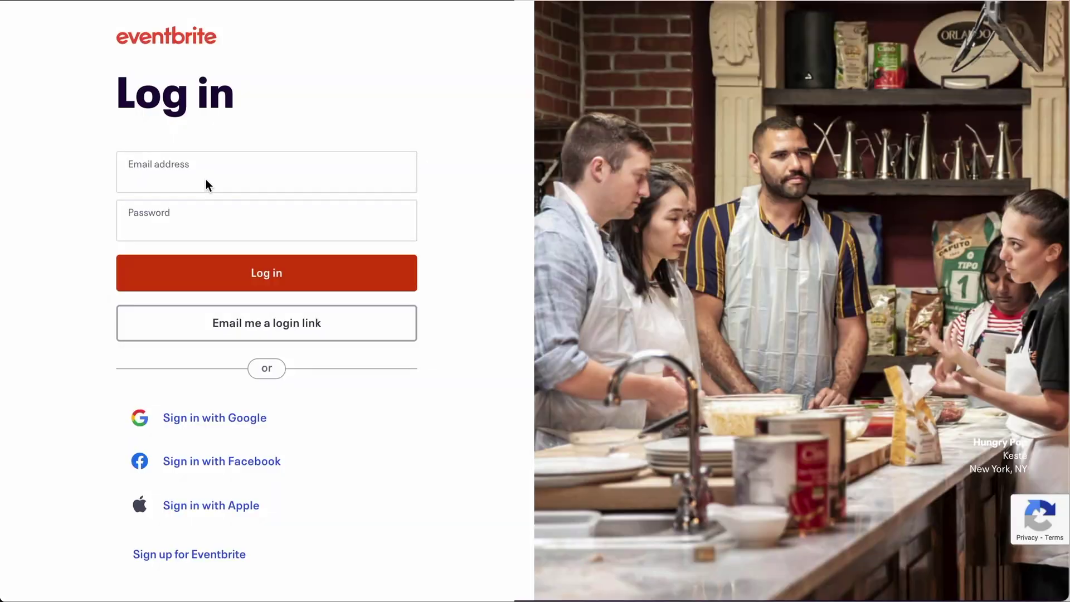
Step: Try signing in on the Eventbrite log-in page with an email and password
left_click(206, 183)
key("Tab")
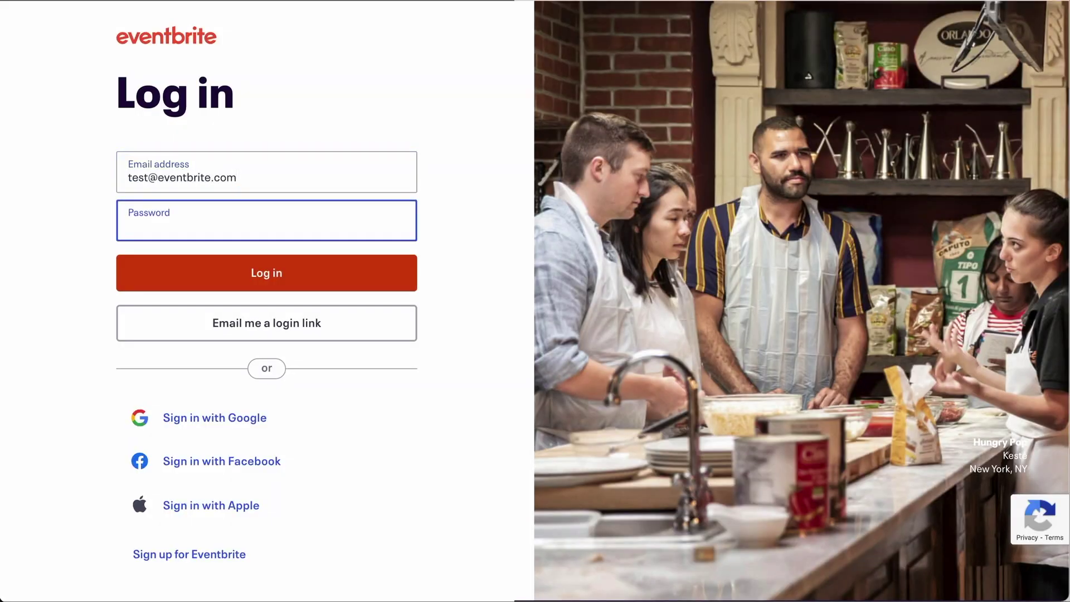
type("testpassword1234")
left_click(315, 283)
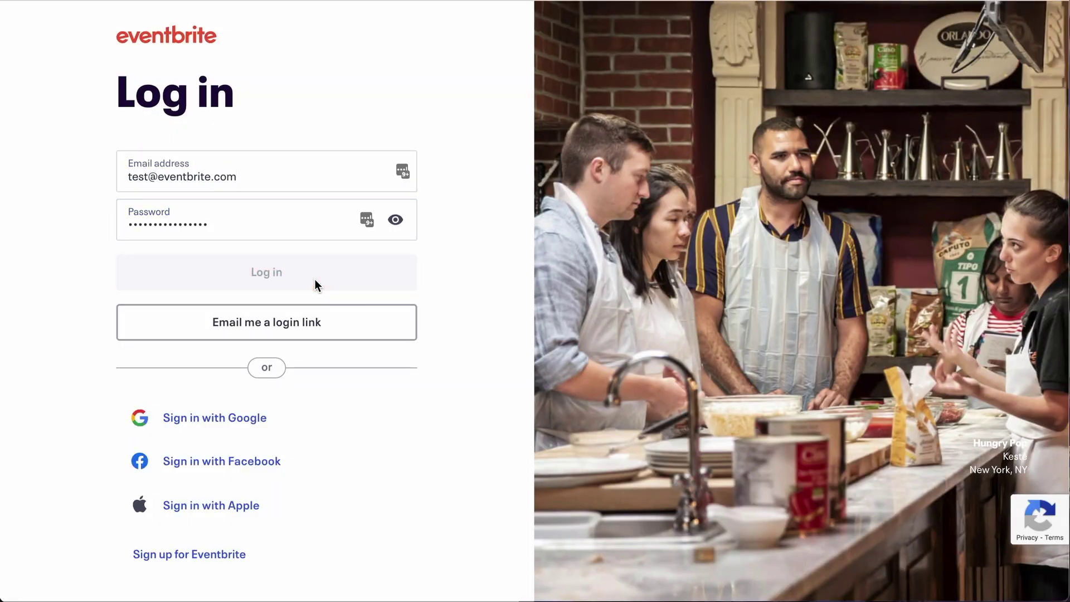
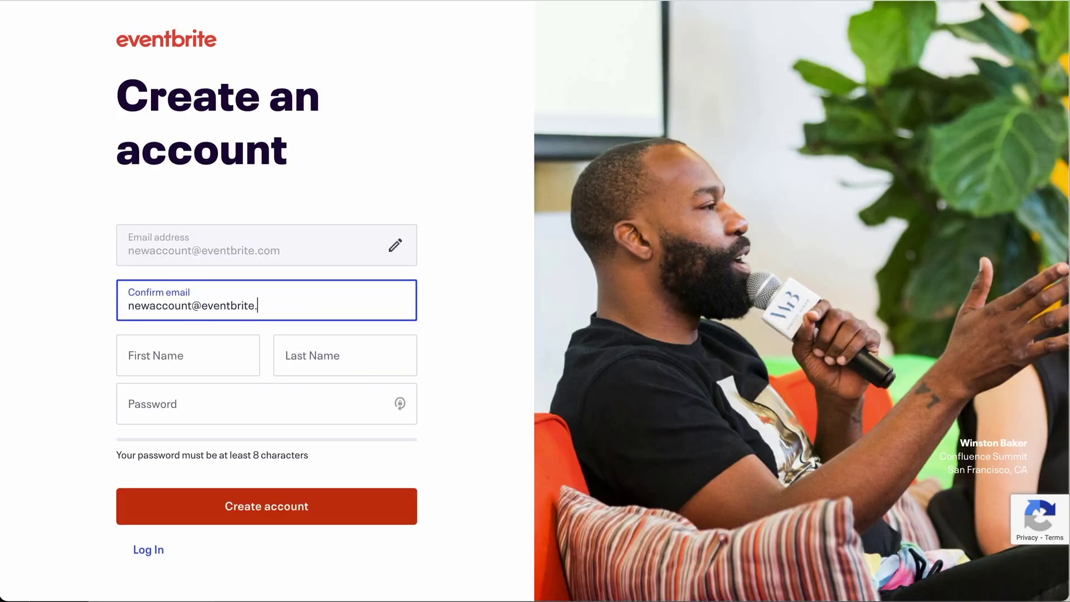
Step: Create a new account with an email, name fields and password, then accept the invitation
key("Tab")
type("test")
key("Tab")
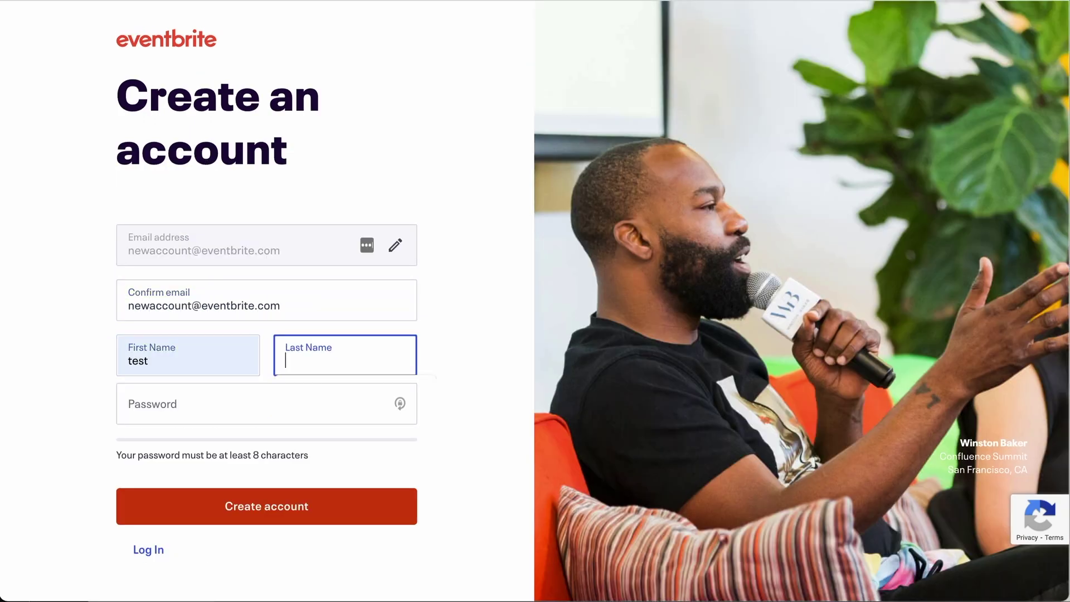
type("test")
key("Tab")
type("testpassword1234")
left_click(338, 508)
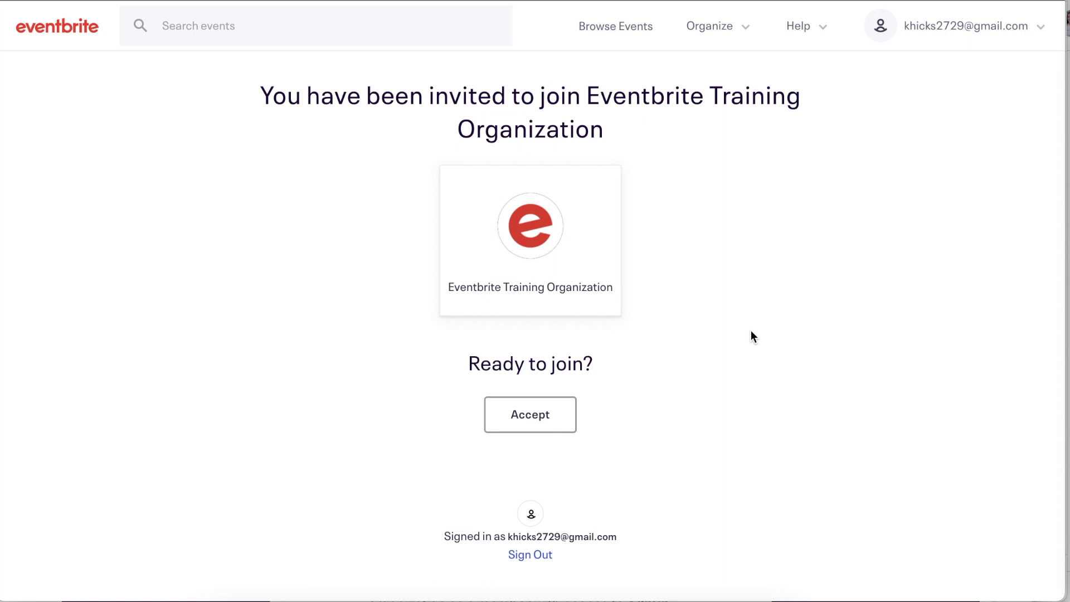
left_click(528, 413)
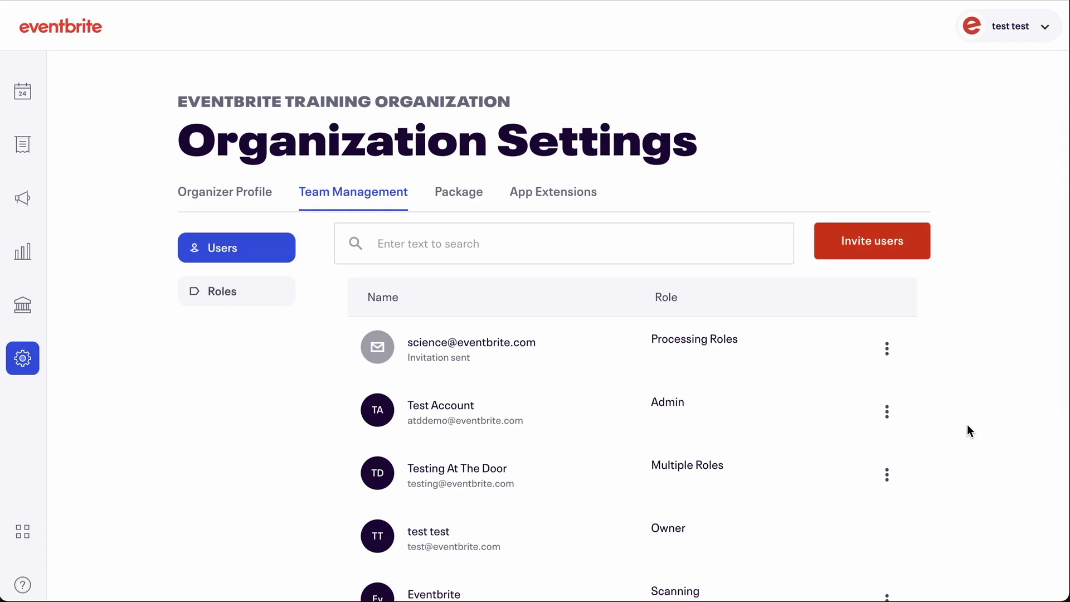
Step: Delete the Eventbrite user holding the Scanning role and confirm the removal
scroll(968, 425, "down", 4)
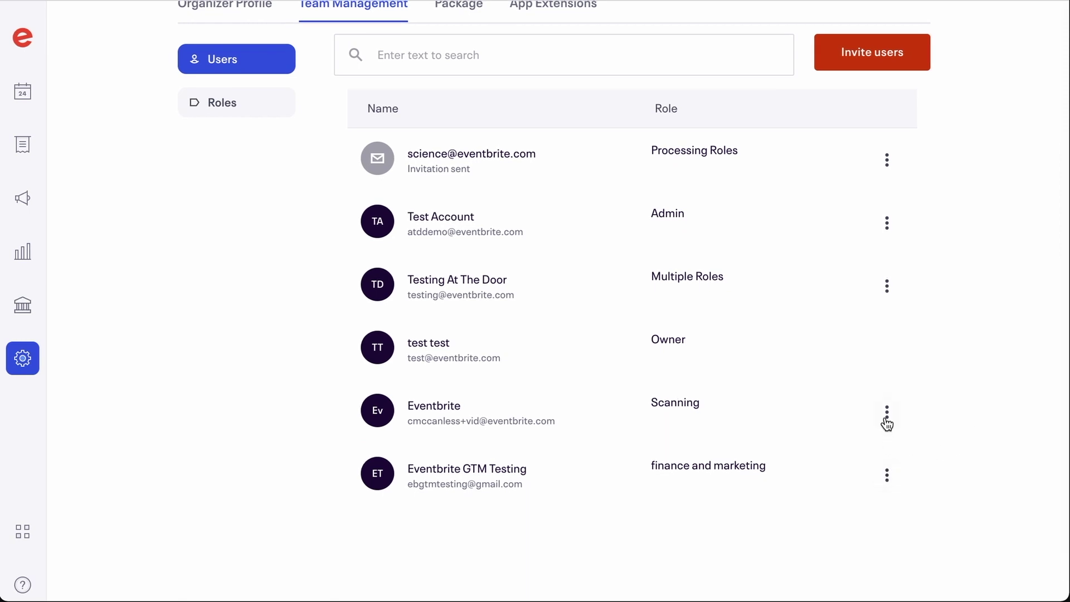
left_click(887, 413)
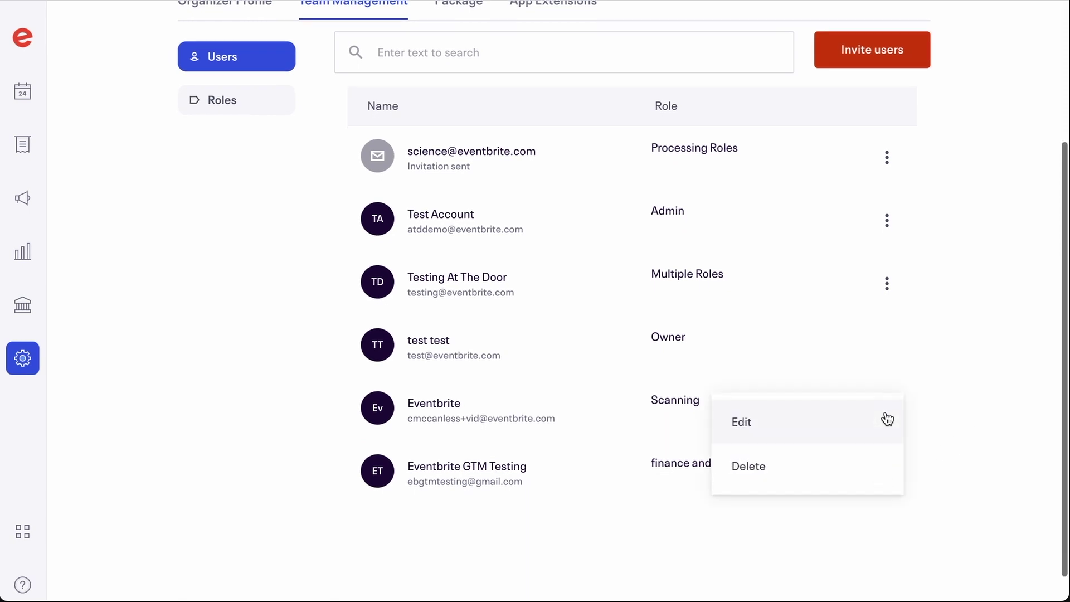
left_click(827, 479)
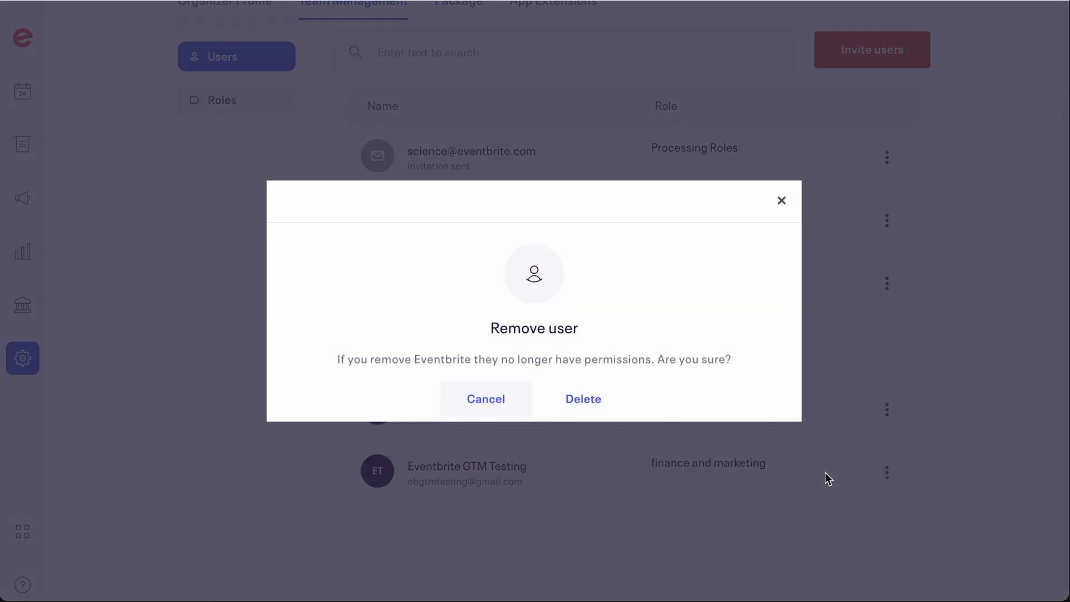
left_click(582, 409)
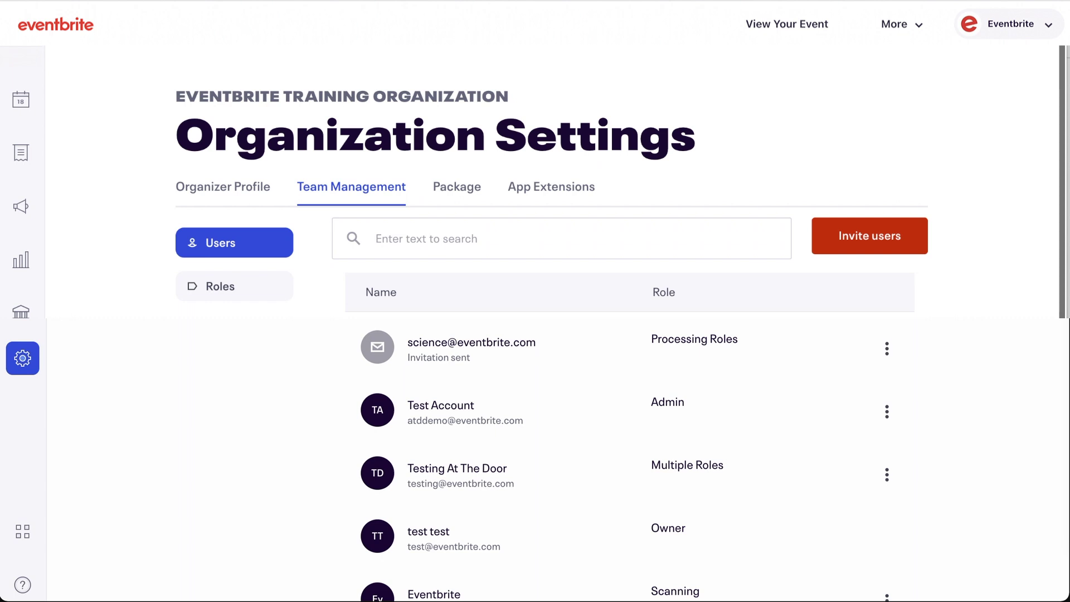
Step: On the App Extensions tab, delete the Neon iOS extension with its trash icon
left_click(549, 188)
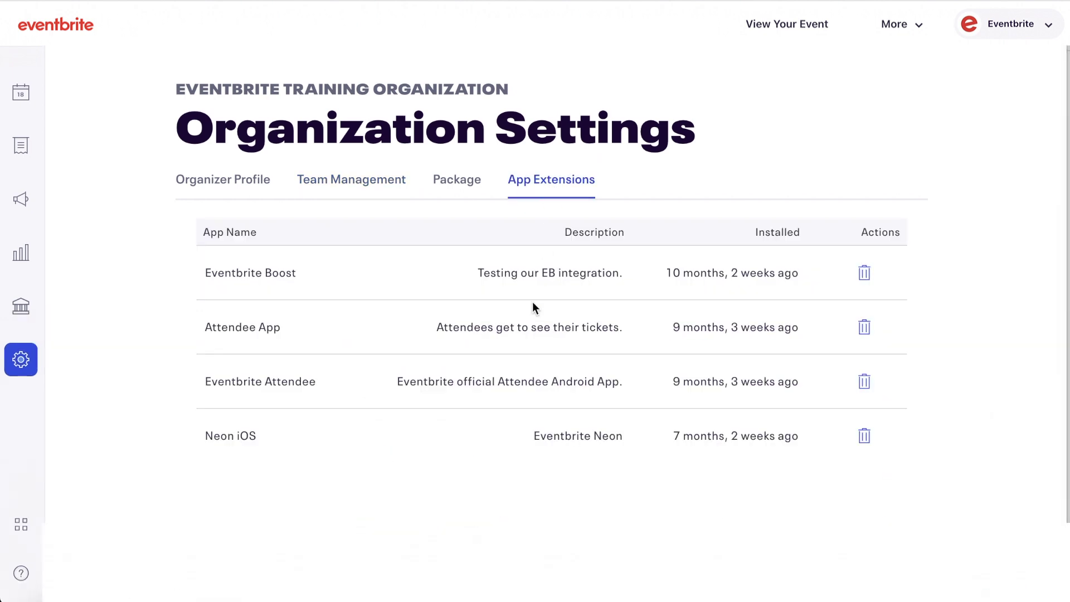
left_click(864, 442)
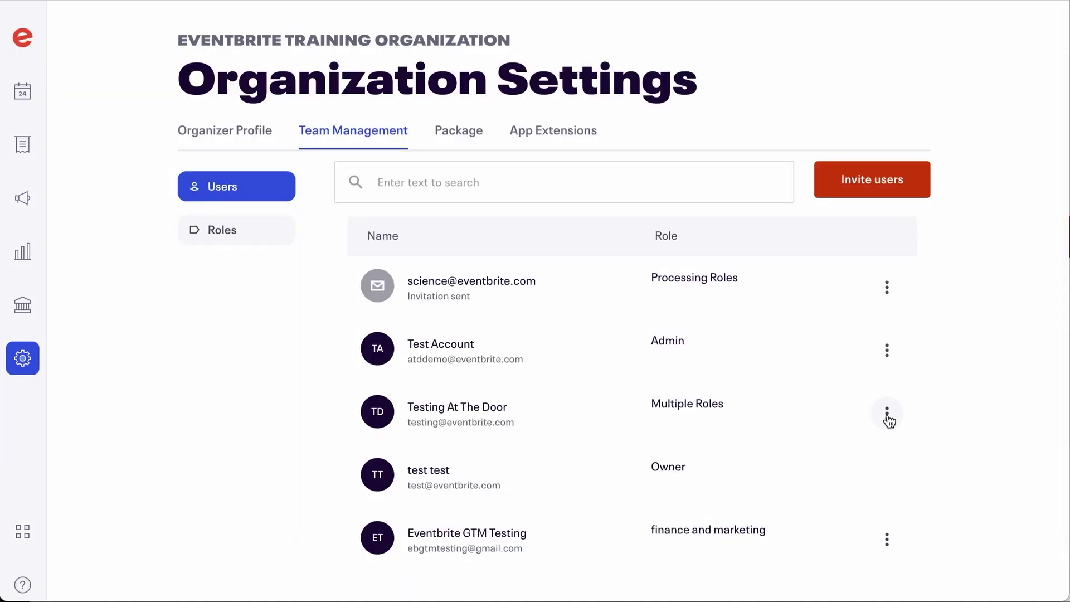
Step: Give Testing At The Door the Create Holds role, limited to the Vinyasa Yoga event, and save
left_click(887, 413)
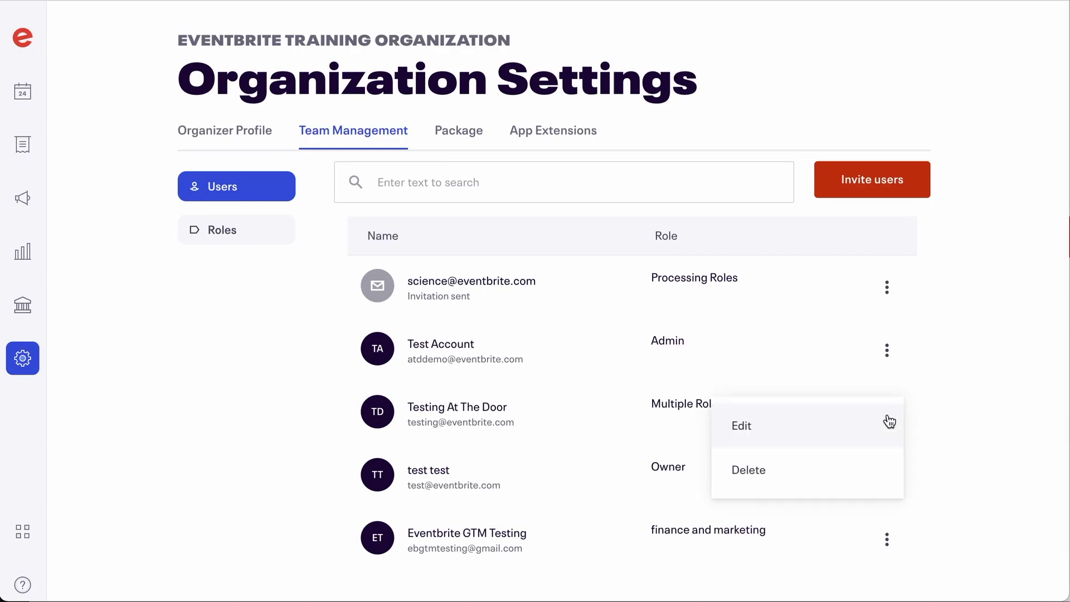
left_click(887, 421)
scroll(859, 429, "down", 5)
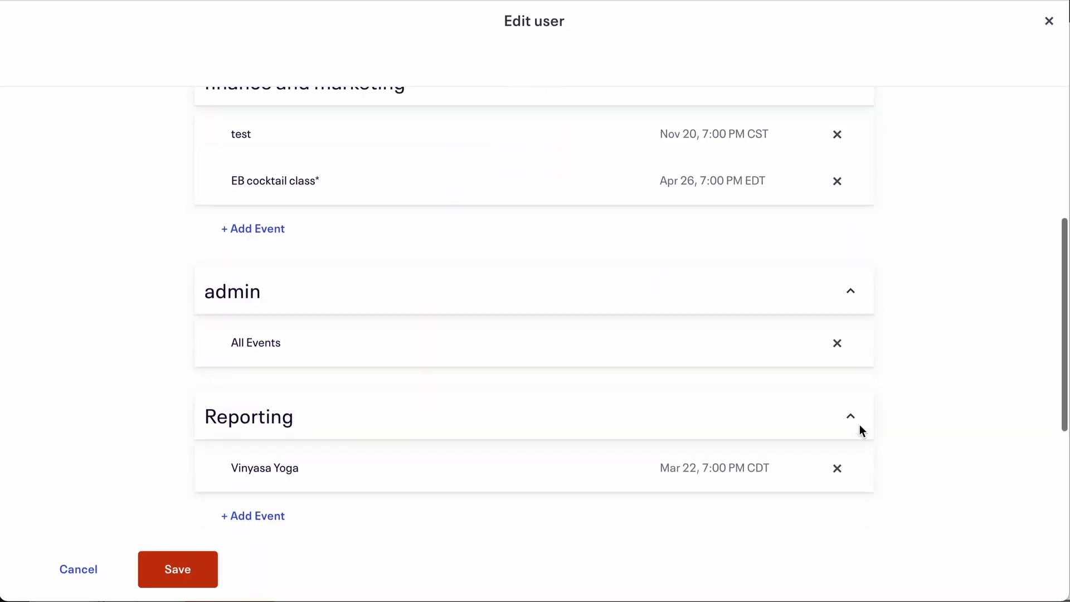
scroll(859, 429, "down", 3)
left_click(561, 429)
left_click(521, 487)
left_click(425, 485)
scroll(439, 435, "down", 2)
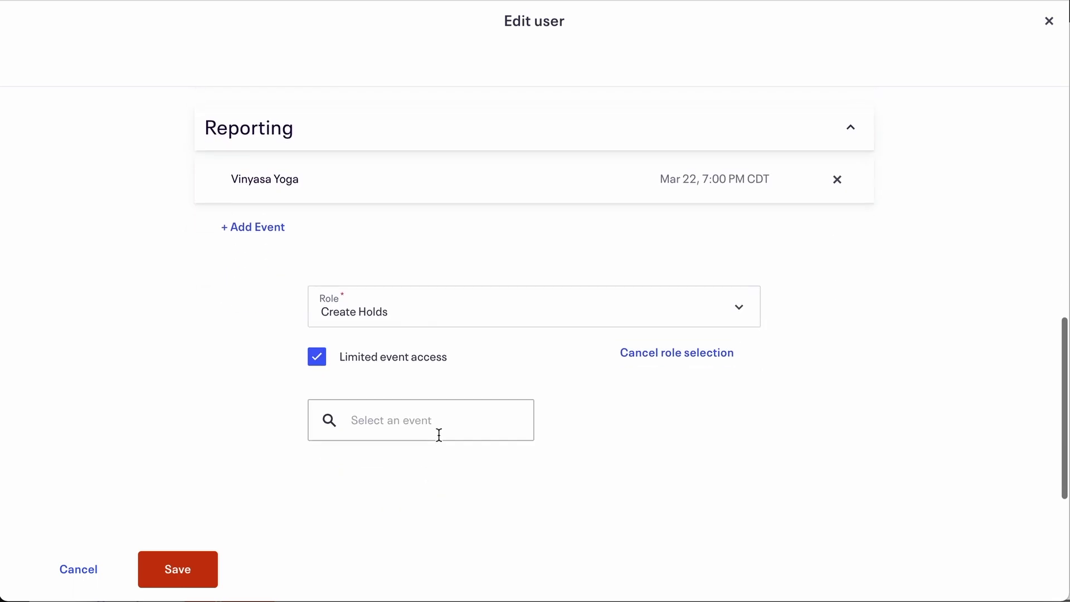
left_click(439, 435)
key("ctrl+v")
scroll(473, 440, "down", 2)
left_click(456, 365)
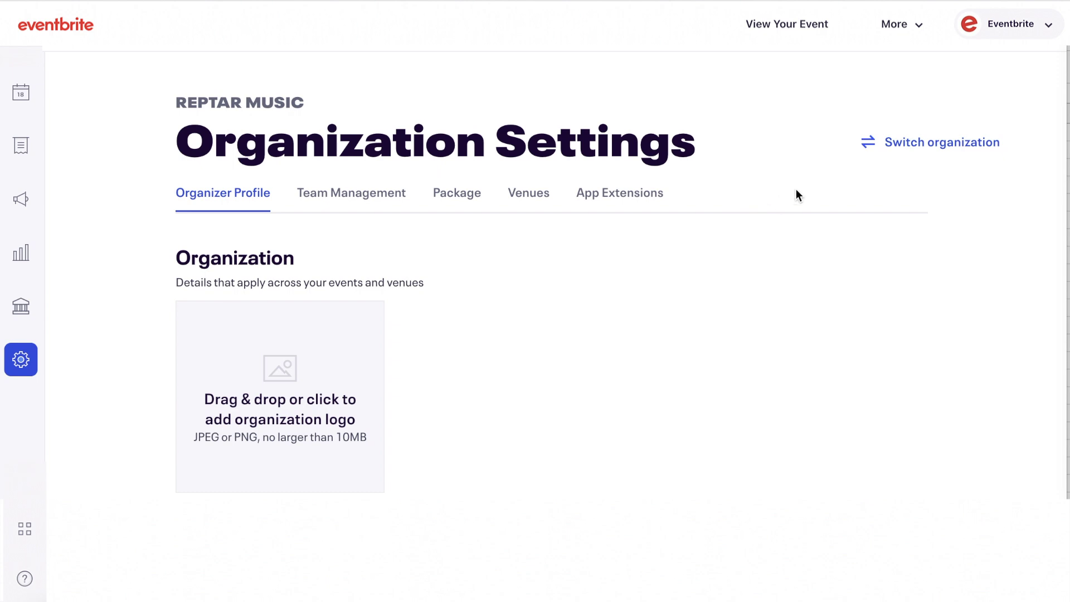
Step: Bring up the organization chooser listing Music Reptar Organizations and Reptar Music
left_click(923, 146)
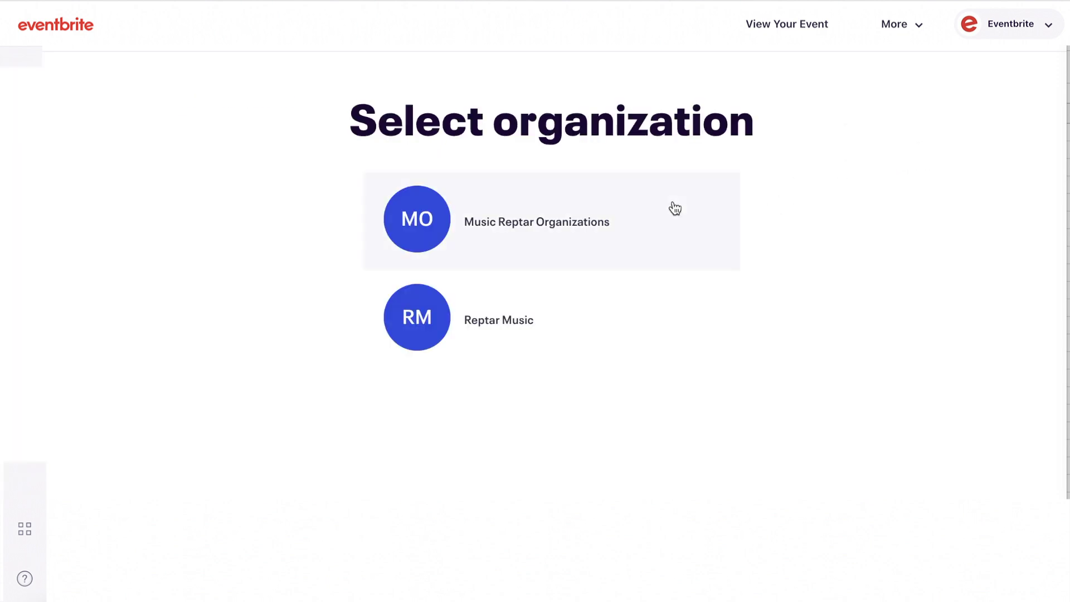